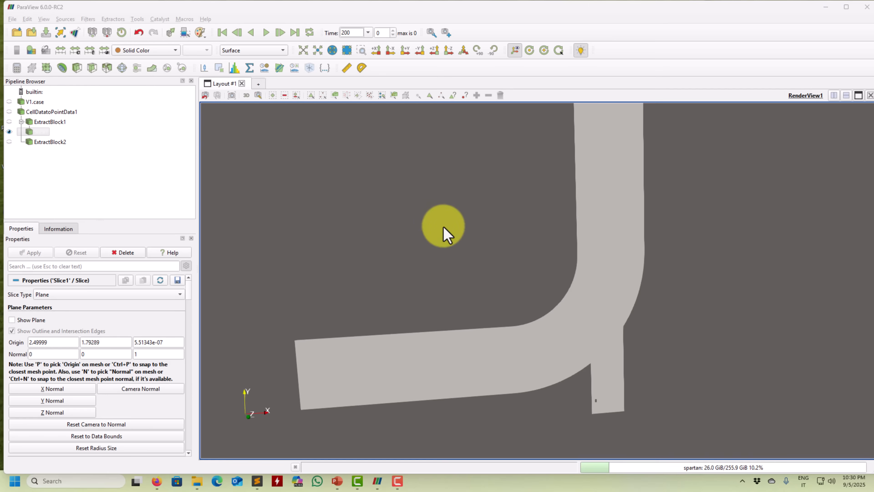
Examine the slice in the view and the properties of V1.case, CellDatatoPointData1, ExtractBlock1, Slice1 and ExtractBlock2.
right_drag(457, 238, 458, 213)
middle_drag(481, 218, 474, 250)
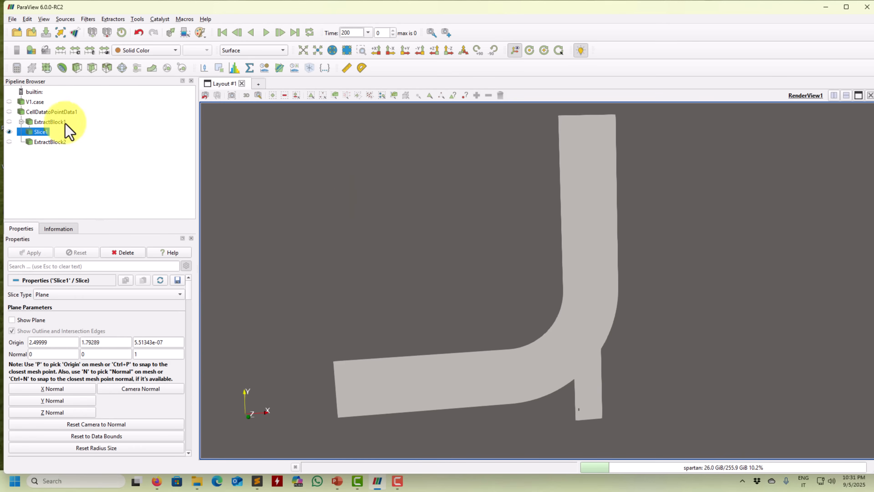
click(40, 102)
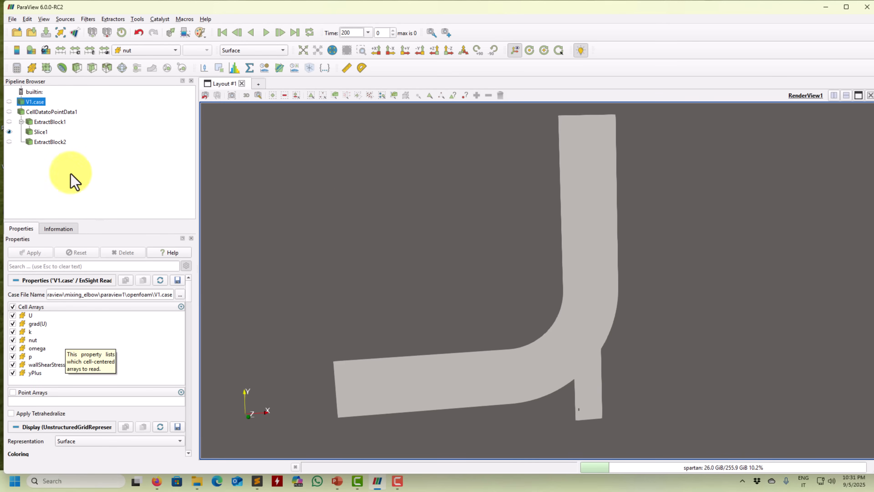
click(67, 112)
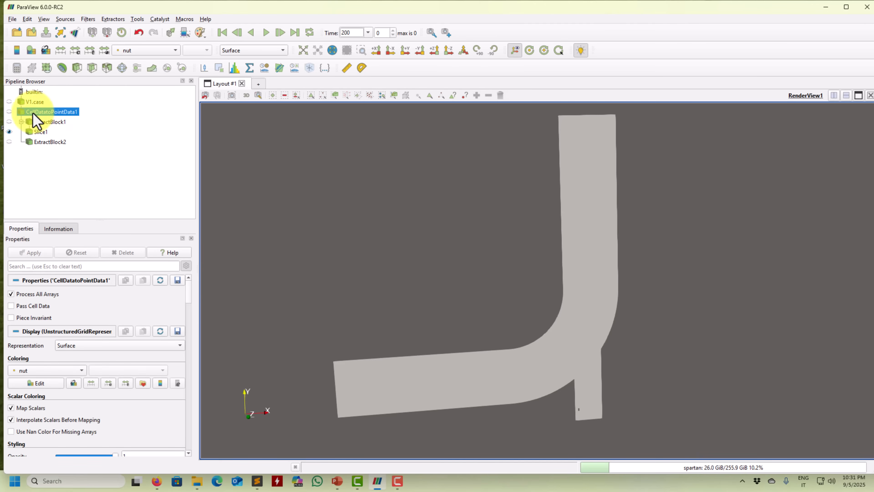
click(54, 121)
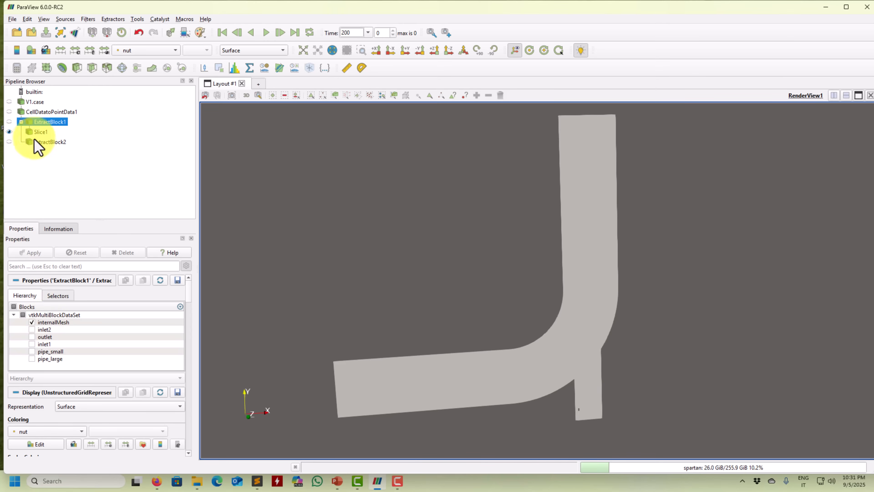
click(42, 134)
click(47, 142)
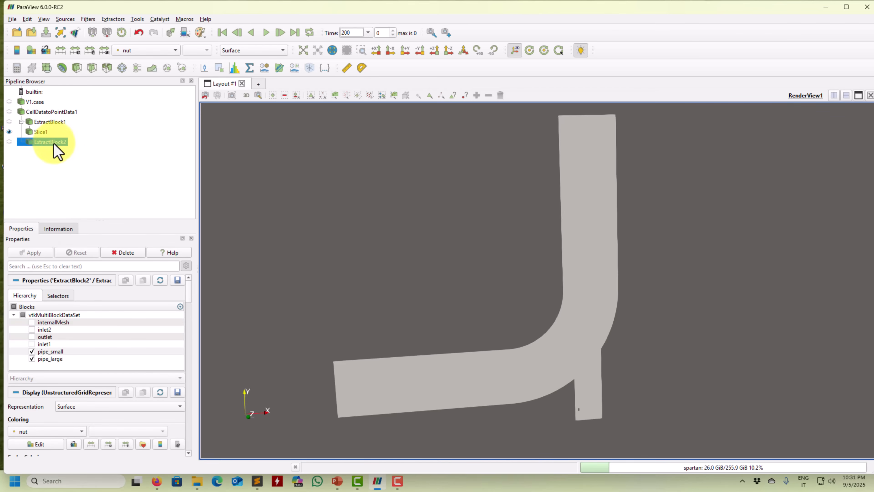
Set the representation of Slice1 to Surface With Edges.
click(41, 133)
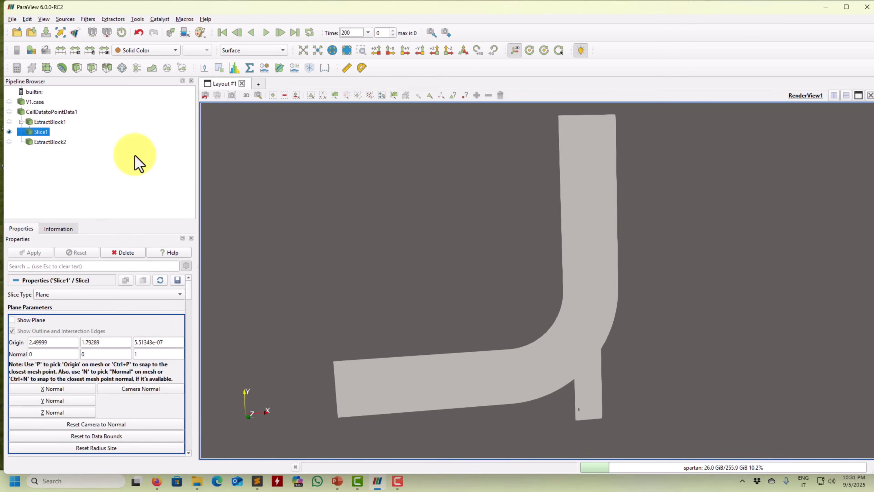
click(261, 52)
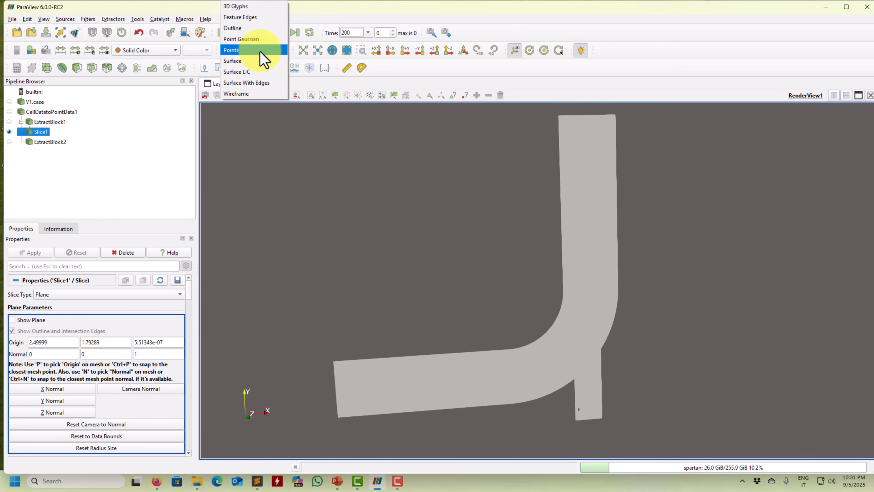
click(258, 83)
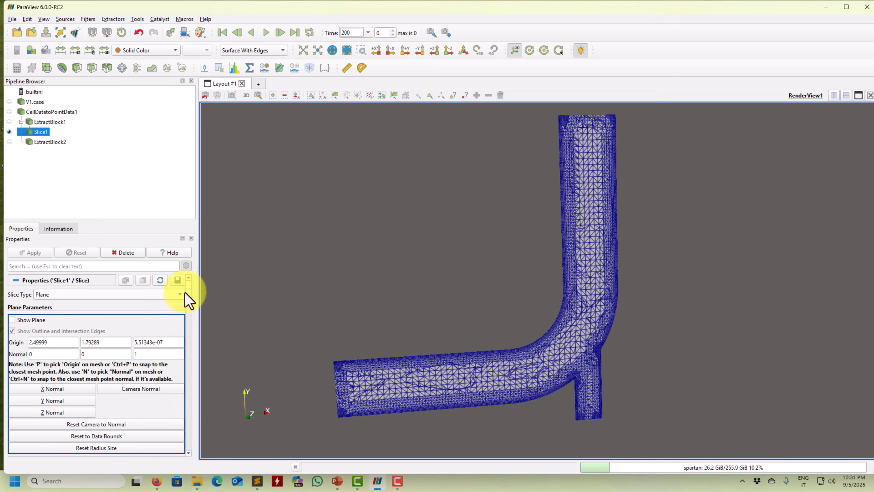
Turn off Triangulate the slice for Slice1, apply the change and dismiss the output messages.
scroll(188, 294, down, 5)
click(46, 382)
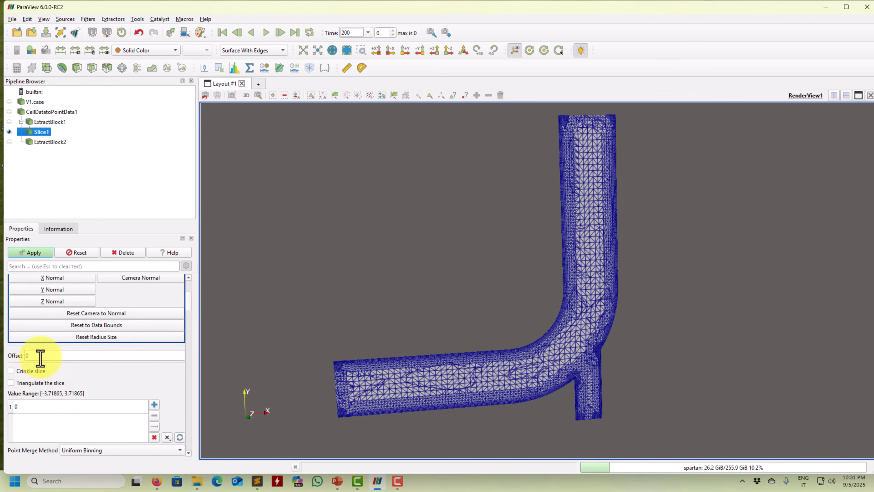
click(39, 253)
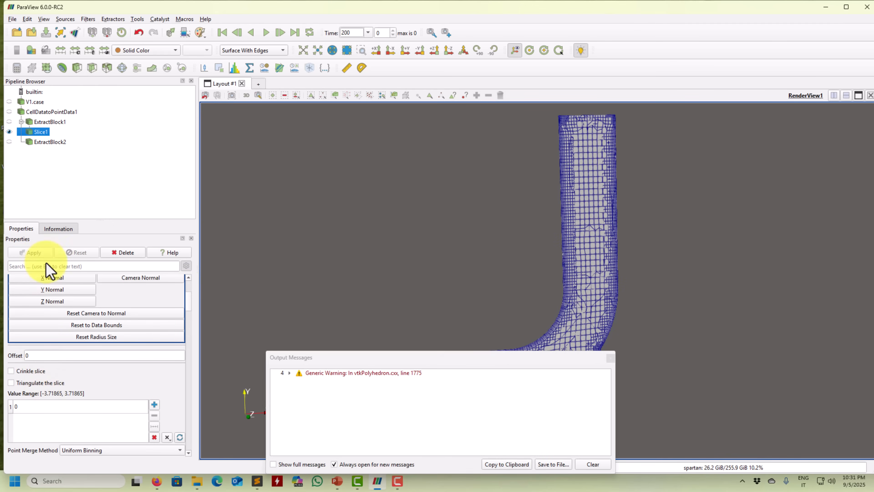
click(610, 358)
Examine the slice's mesh along the horizontal pipe, the elbow and the small inlet branch.
middle_drag(532, 405, 519, 361)
scroll(398, 404, up, 5)
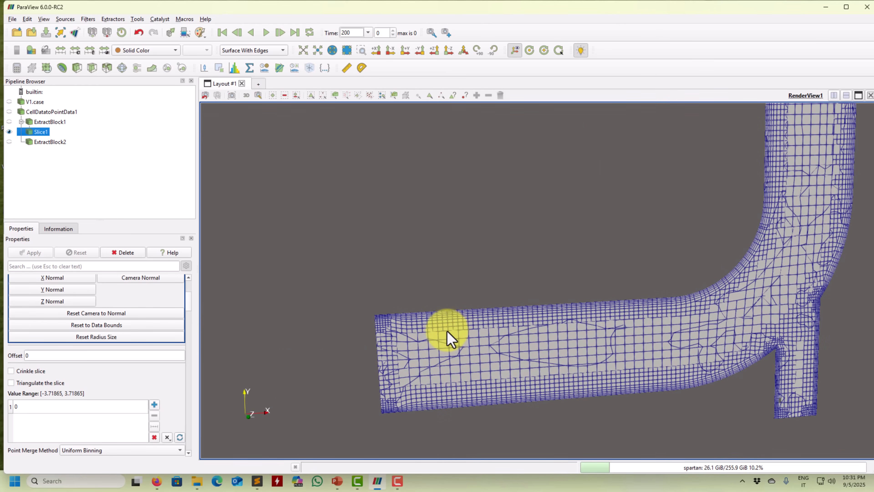
middle_drag(459, 345, 351, 332)
middle_drag(574, 330, 501, 370)
scroll(496, 376, down, 2)
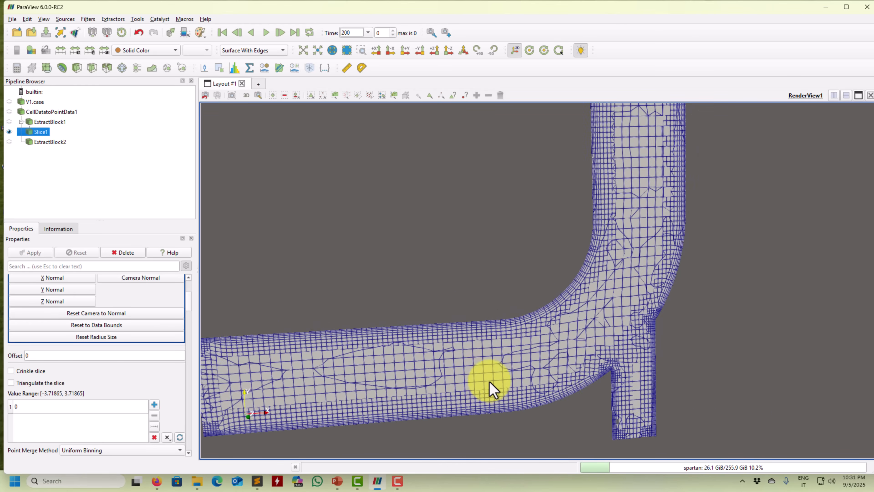
scroll(580, 302, down, 3)
mouse_move(581, 303)
mouse_down()
mouse_move(574, 326)
mouse_move(614, 254)
mouse_move(589, 303)
mouse_up()
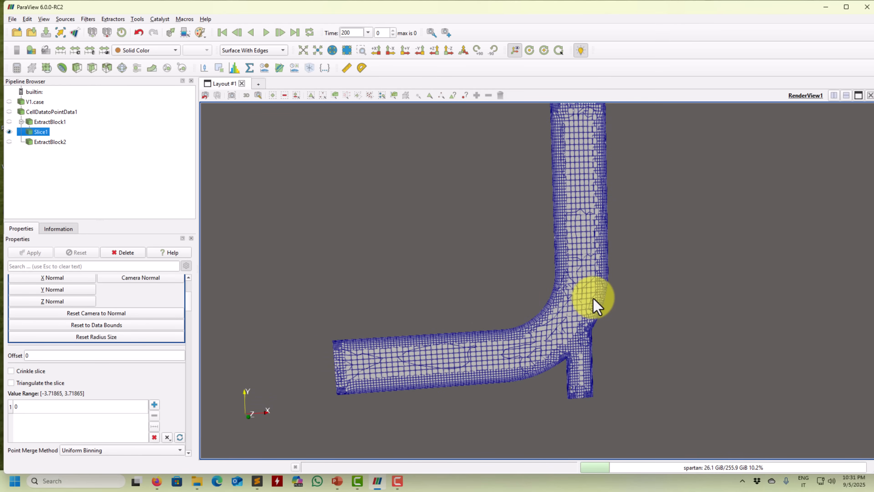
drag(593, 300, 386, 389)
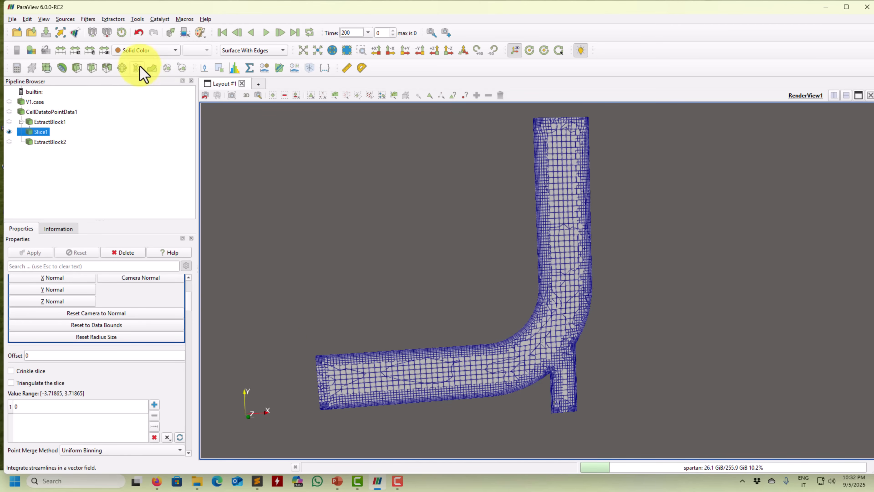
Add a Stream Tracer With Custom Source filter using Slice1 as both the input and the seed source.
click(88, 19)
mouse_move(98, 55)
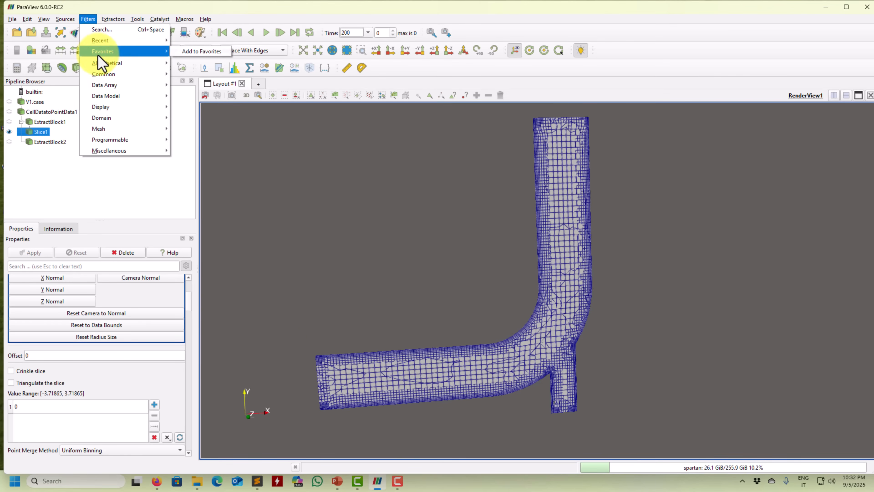
click(33, 131)
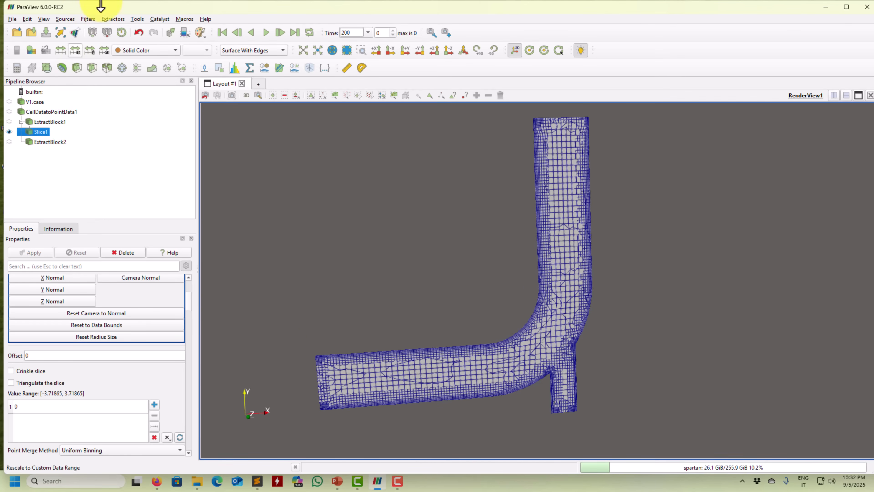
click(93, 20)
mouse_move(113, 68)
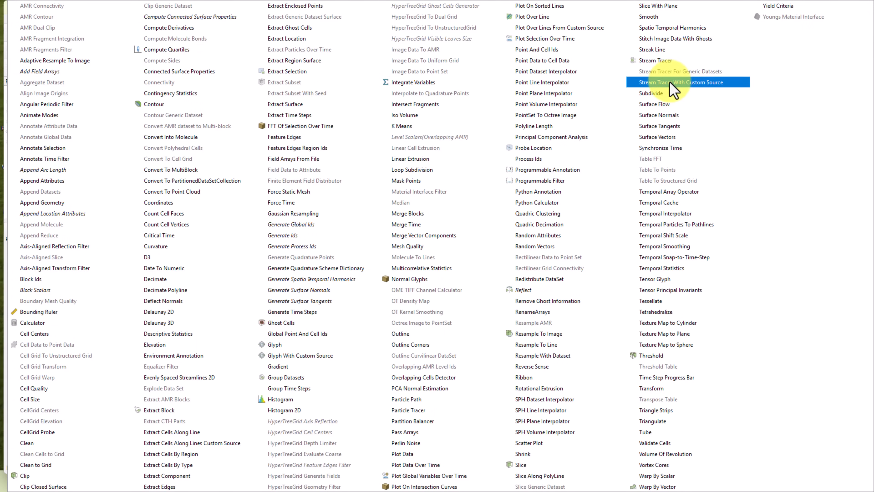
click(698, 82)
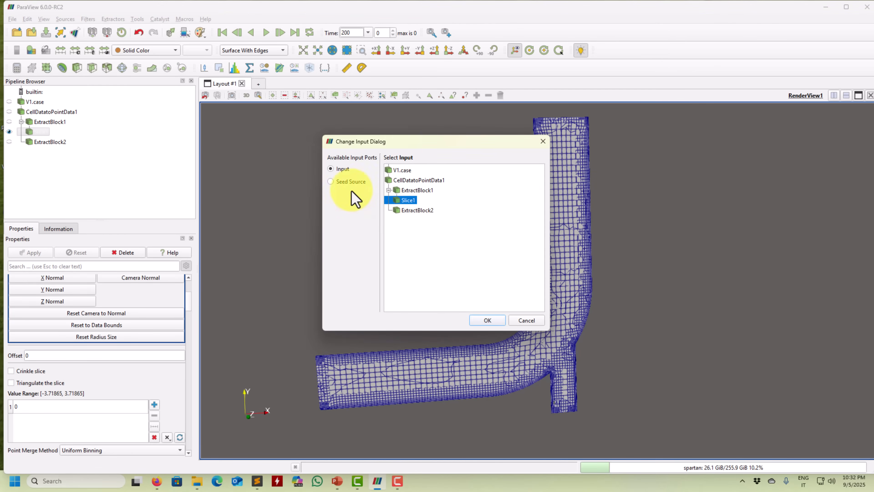
click(351, 182)
click(407, 201)
click(344, 169)
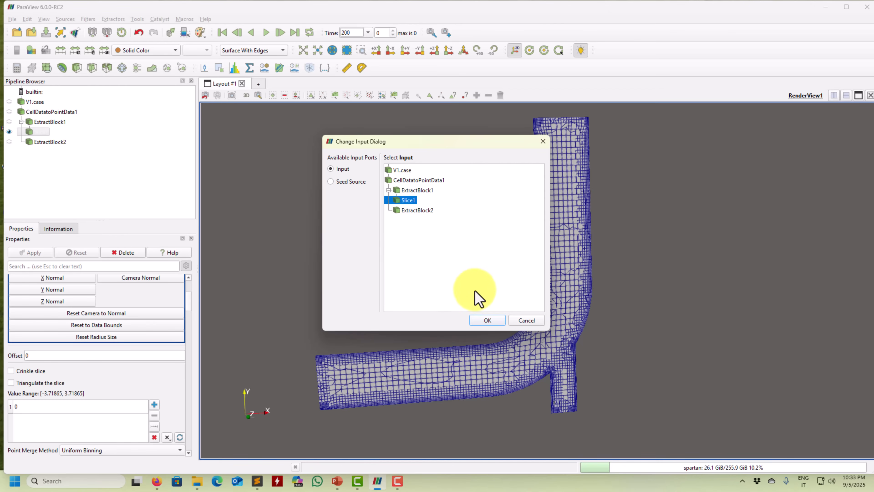
click(478, 319)
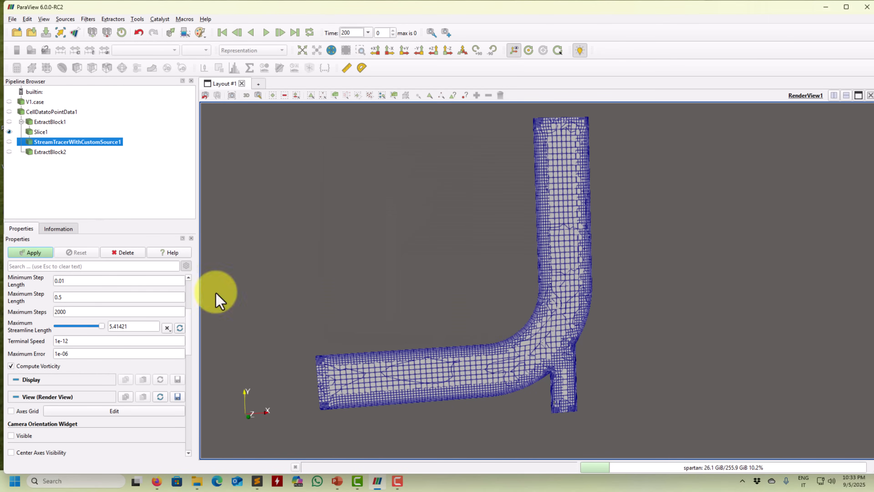
Set the stream tracer's vectors to U, hide its advanced properties and compute the streamlines.
scroll(191, 327, up, 5)
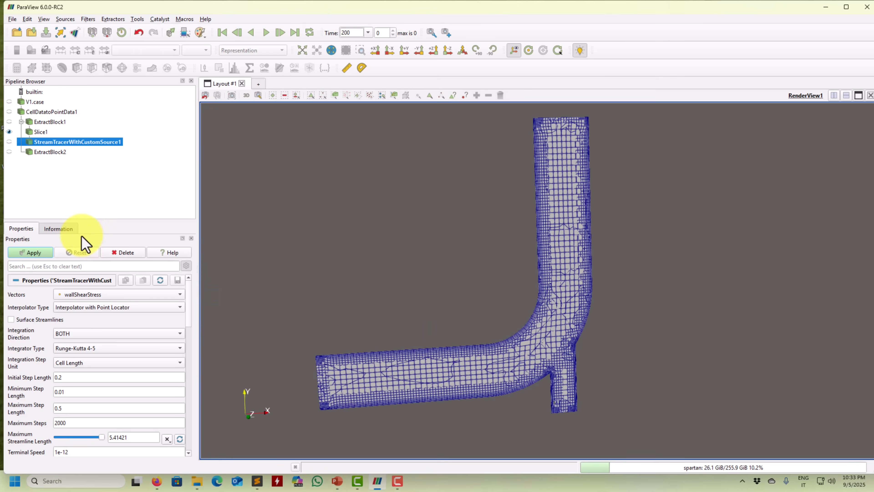
click(92, 294)
click(91, 286)
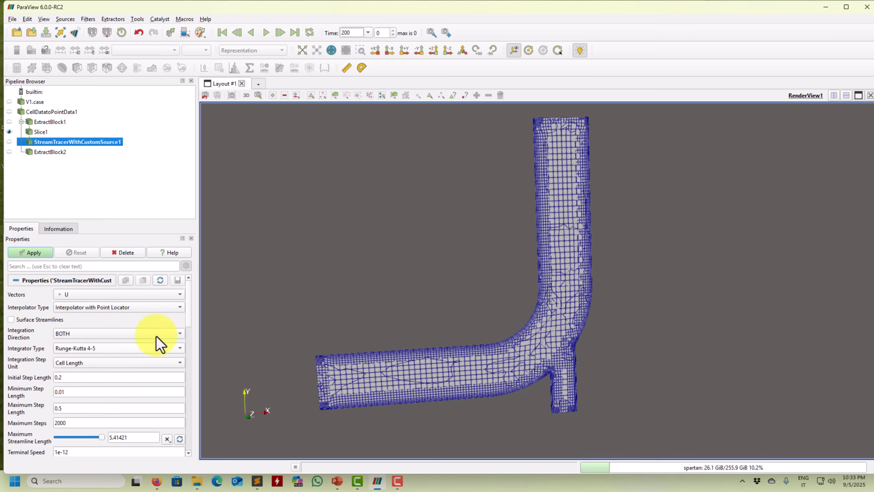
click(188, 266)
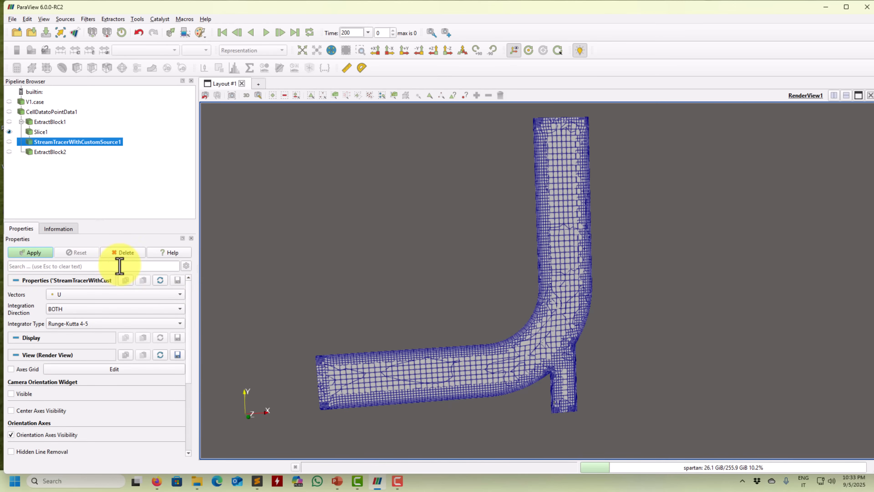
click(36, 256)
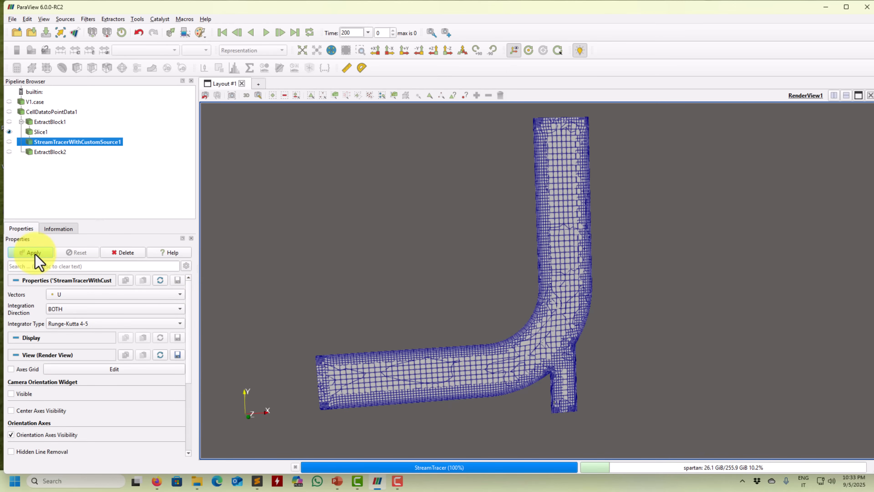
Examine the computed streamlines up close and edge-on to see how they lie relative to the slice plane.
right_drag(428, 370, 441, 418)
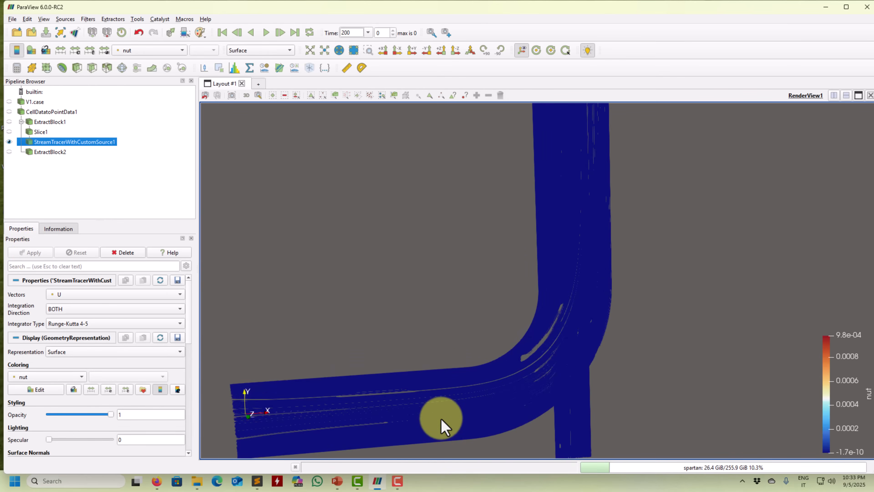
middle_drag(440, 419, 553, 246)
right_drag(553, 246, 454, 366)
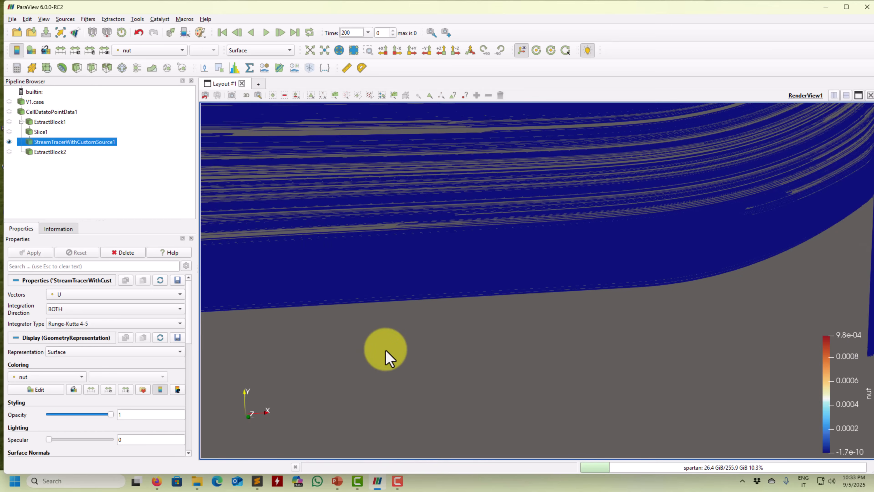
middle_drag(452, 376, 506, 406)
right_drag(492, 399, 509, 277)
middle_drag(576, 301, 412, 359)
right_drag(411, 359, 476, 304)
middle_drag(477, 338, 535, 371)
drag(425, 371, 591, 361)
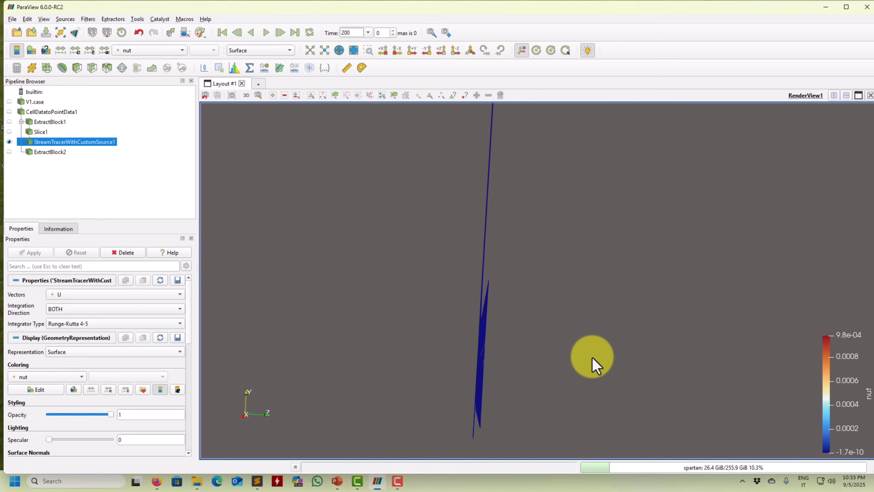
drag(505, 358, 411, 364)
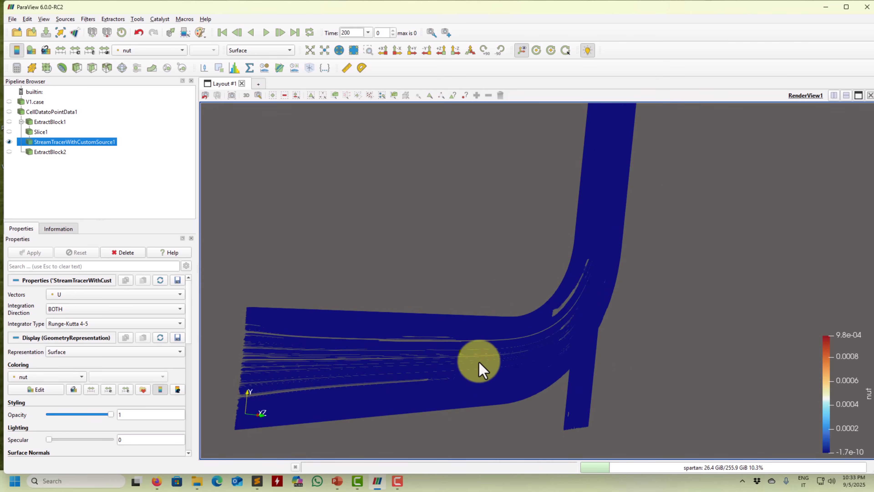
scroll(498, 325, down, 4)
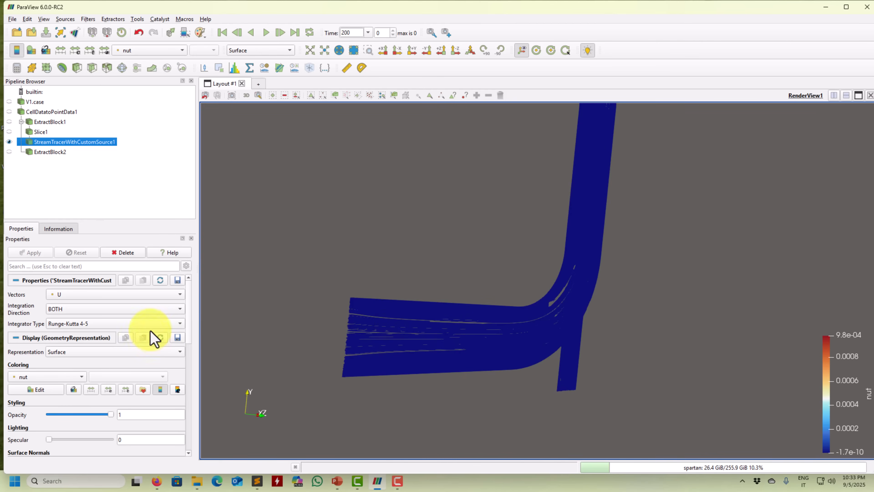
Show the stream tracer's advanced properties, enable Surface Streamlines and apply the change.
click(186, 266)
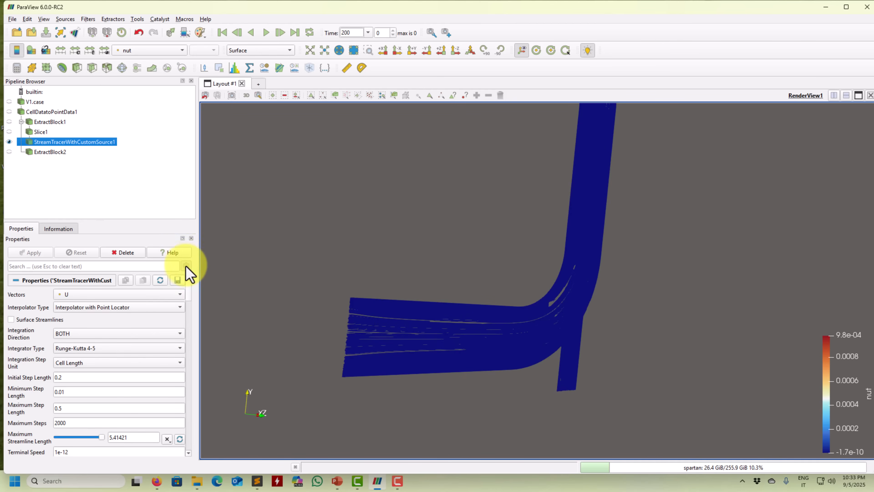
click(21, 320)
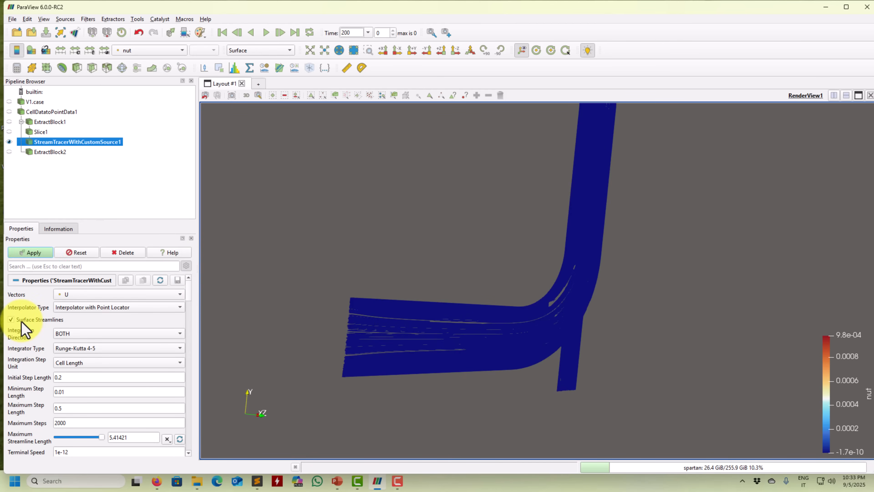
click(41, 254)
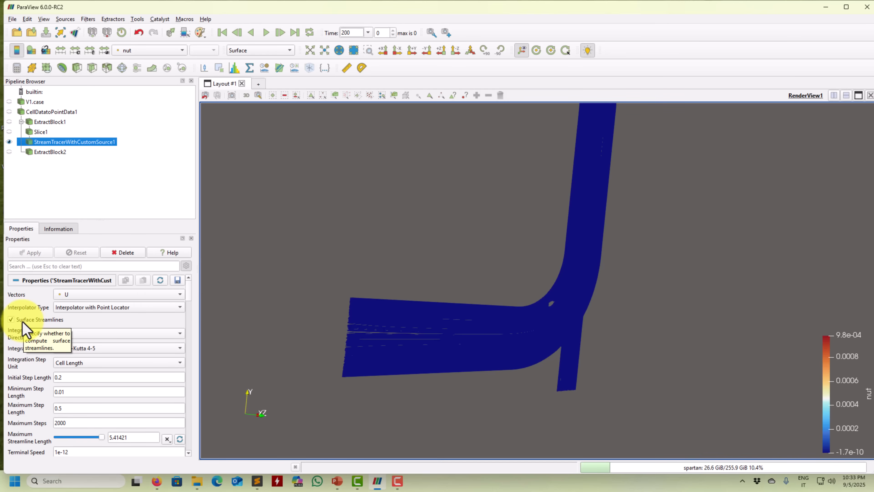
Color the streamlines by the magnitude of U and inspect them where the small branch joins the elbow.
drag(443, 317, 464, 320)
click(142, 52)
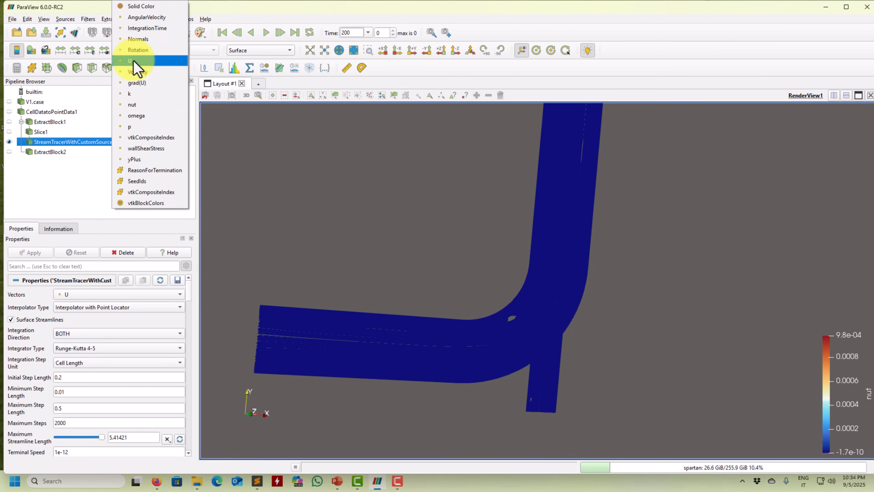
click(139, 61)
scroll(558, 283, up, 5)
scroll(550, 312, down, 5)
scroll(552, 342, up, 5)
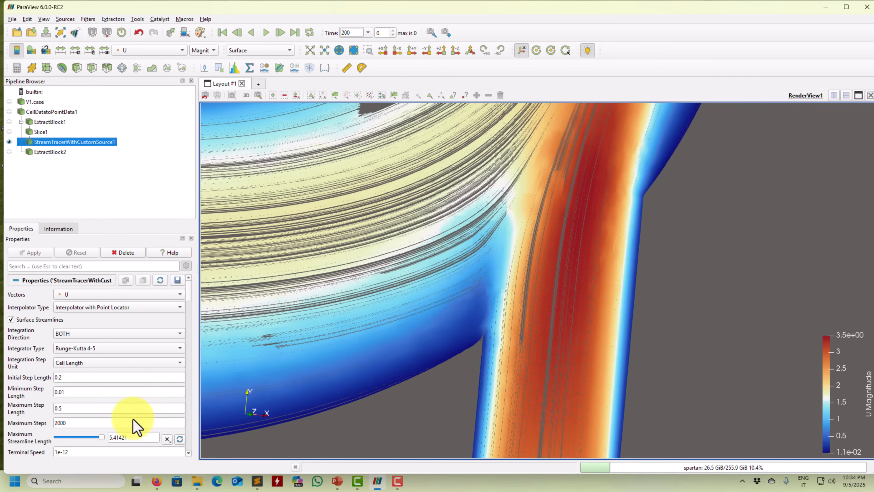
Set the stream tracer's maximum streamline length to 10 and recompute the streamlines.
text(10)
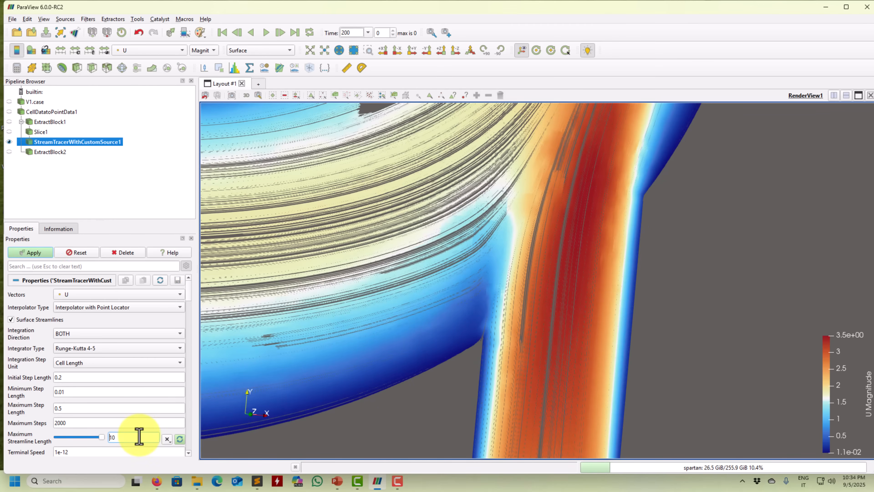
click(33, 253)
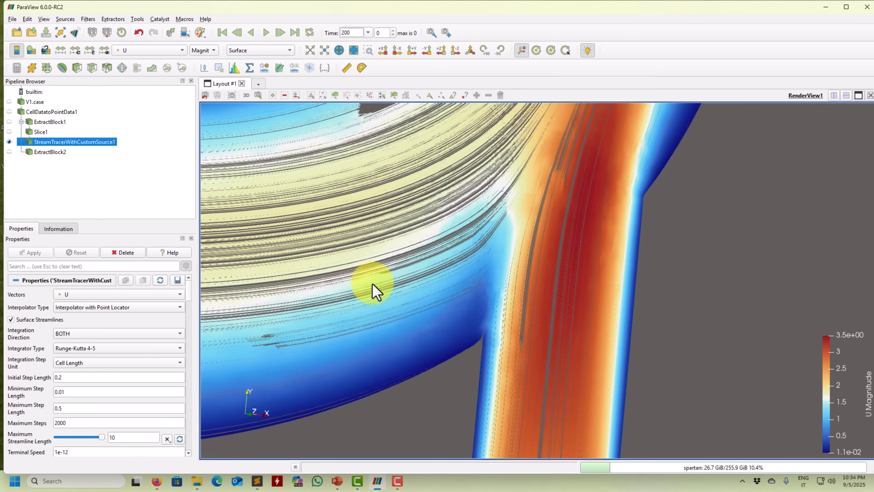
scroll(543, 316, down, 5)
middle_drag(481, 304, 680, 302)
mouse_move(400, 289)
mouse_down()
mouse_move(376, 288)
mouse_move(468, 293)
mouse_move(482, 277)
mouse_move(464, 312)
mouse_move(570, 247)
mouse_up()
mouse_move(570, 247)
middle_down()
mouse_move(413, 397)
mouse_move(513, 342)
mouse_move(501, 365)
mouse_move(537, 289)
mouse_move(551, 303)
middle_up()
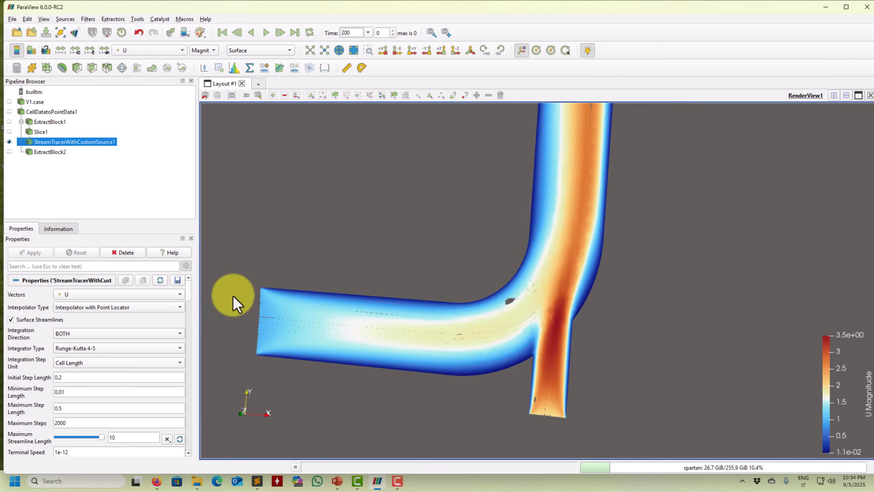
Render the streamlines as tubes with a line width of 3 and inspect them up close.
scroll(192, 303, down, 6)
scroll(191, 312, down, 15)
drag(216, 338, 202, 322)
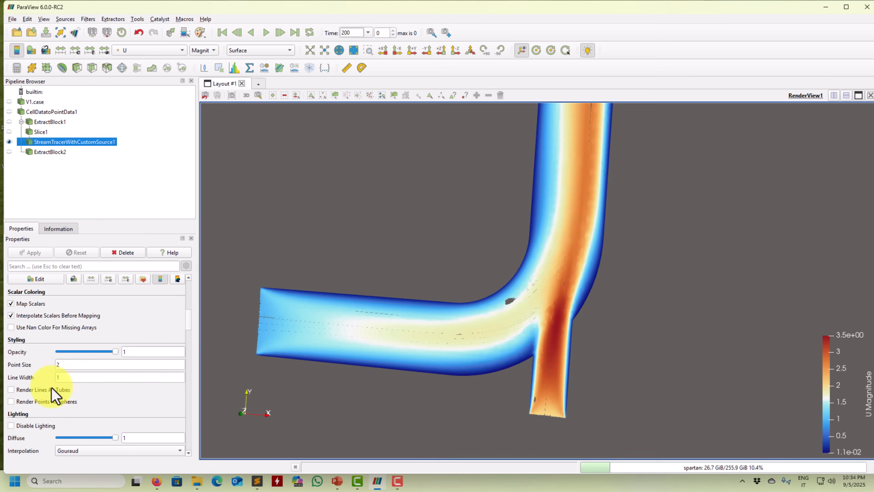
text(3)
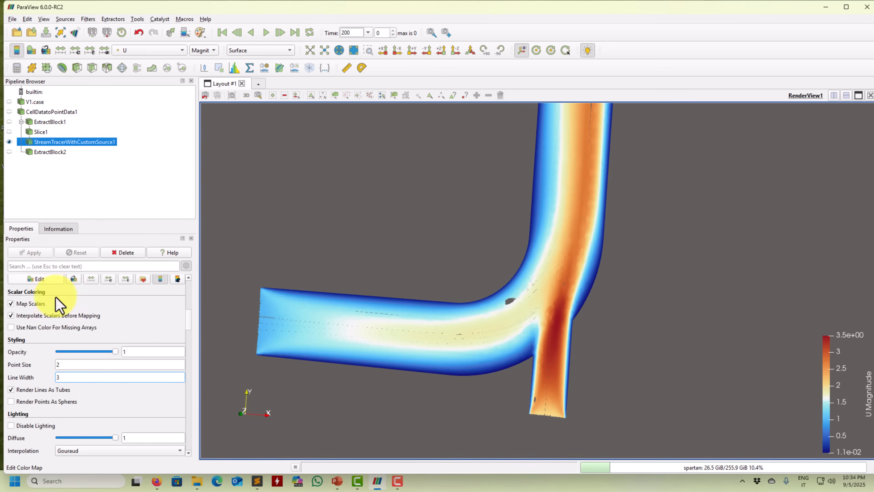
key(Return)
right_drag(578, 373, 503, 424)
right_drag(515, 349, 462, 404)
right_drag(504, 329, 491, 372)
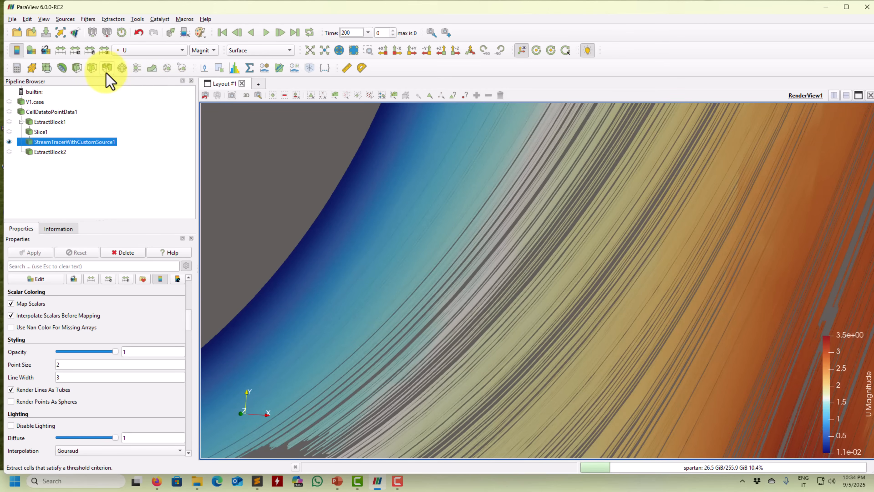
Add a Glyph filter to the streamlines with a maximum of 100 sample points and apply it.
click(123, 68)
scroll(146, 357, up, 3)
double_click(78, 371)
text(100)
click(36, 251)
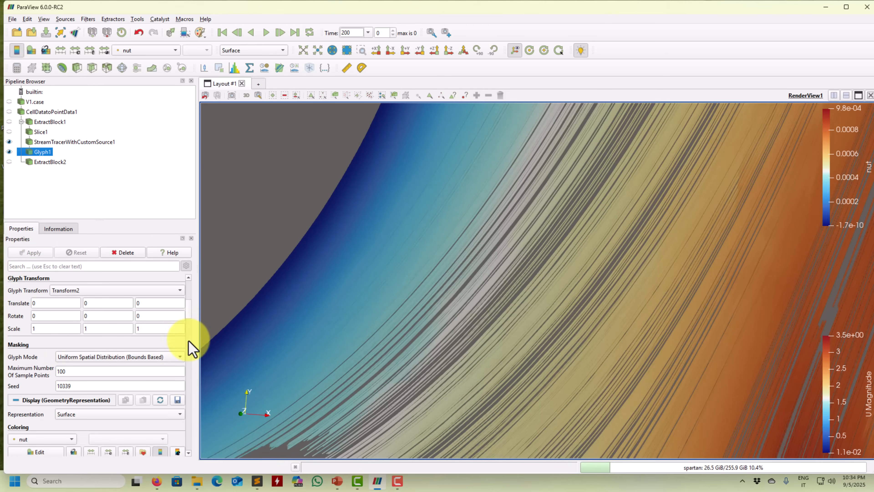
Change the glyph type to Cone and color the glyphs by the magnitude of U.
drag(189, 324, 186, 278)
click(140, 306)
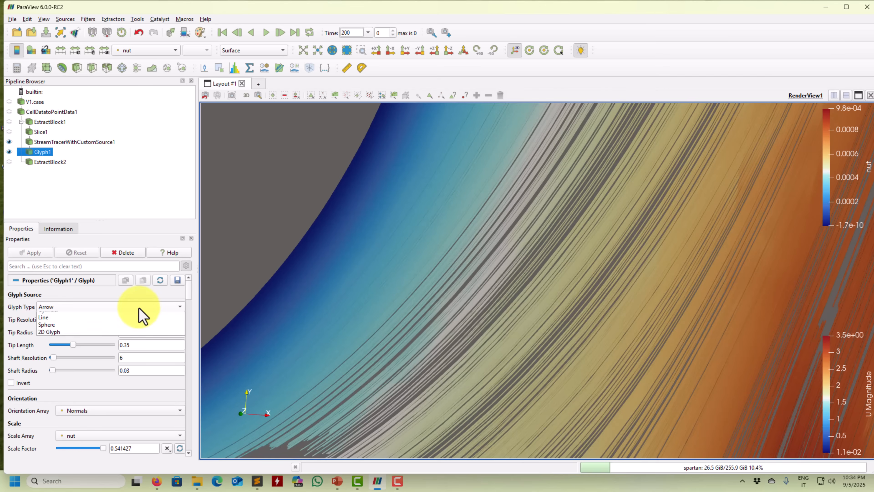
click(65, 322)
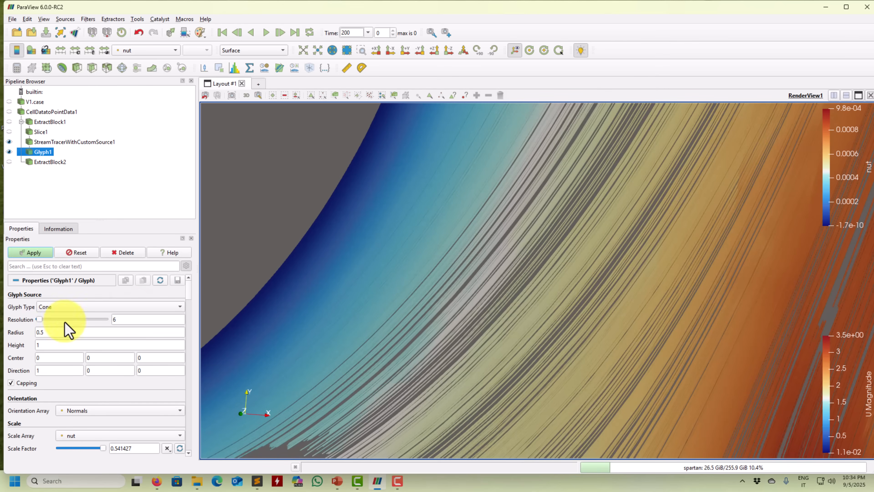
click(158, 53)
click(146, 59)
right_drag(398, 364, 580, 77)
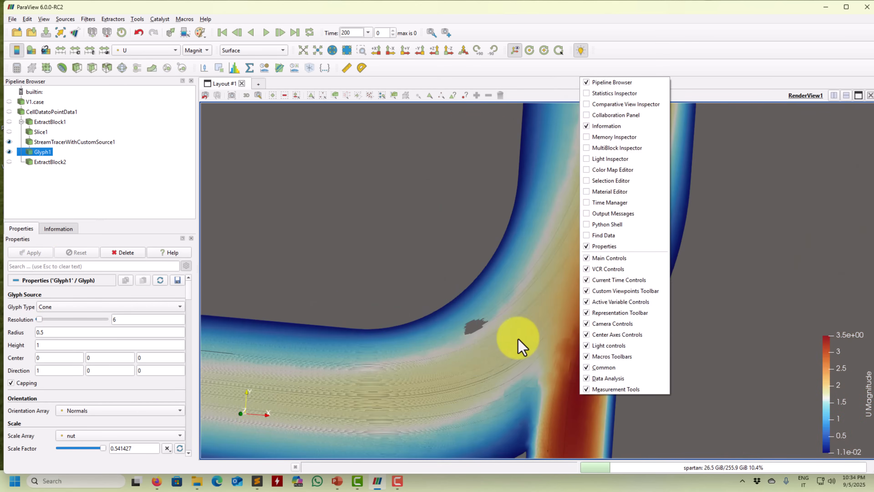
right_drag(523, 331, 509, 241)
drag(509, 375, 497, 314)
right_drag(506, 249, 489, 342)
drag(488, 342, 505, 344)
right_drag(506, 345, 540, 289)
Orient the cone glyphs by U, choose no scale array and apply the changes.
click(170, 410)
click(98, 425)
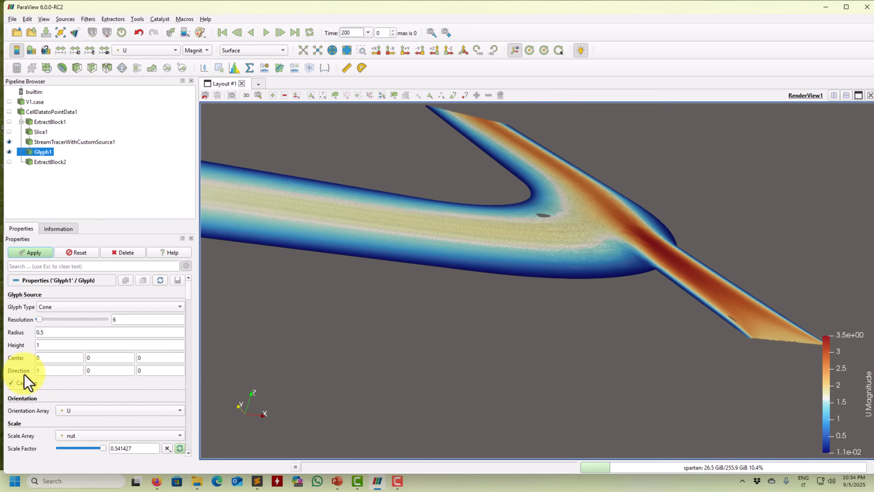
click(71, 434)
click(84, 355)
click(39, 253)
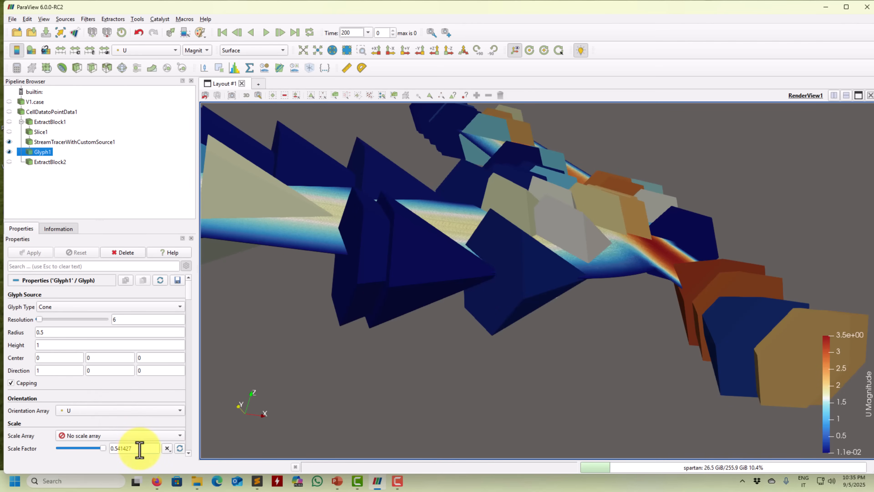
Set the cone glyphs' scale factor to 0.05 and apply it.
click(139, 449)
text(0.05)
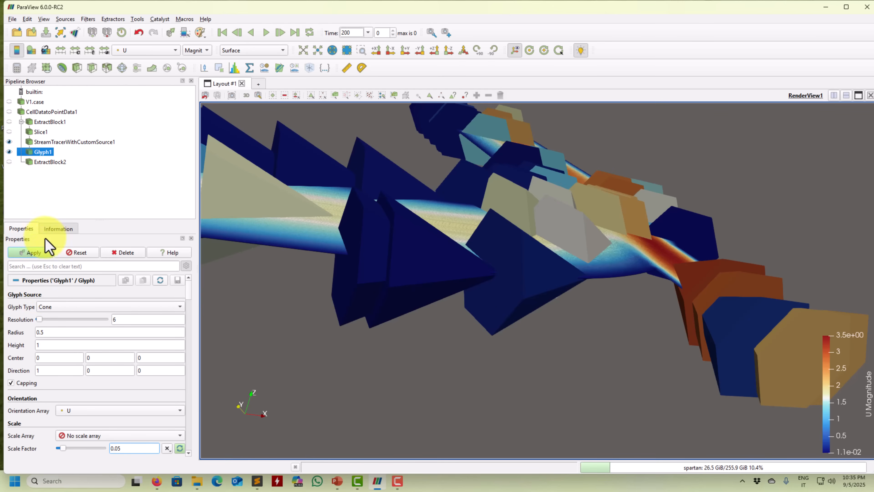
click(31, 252)
drag(499, 325, 628, 302)
Display the cone glyphs in a solid color and check their direction along the elbow.
click(145, 50)
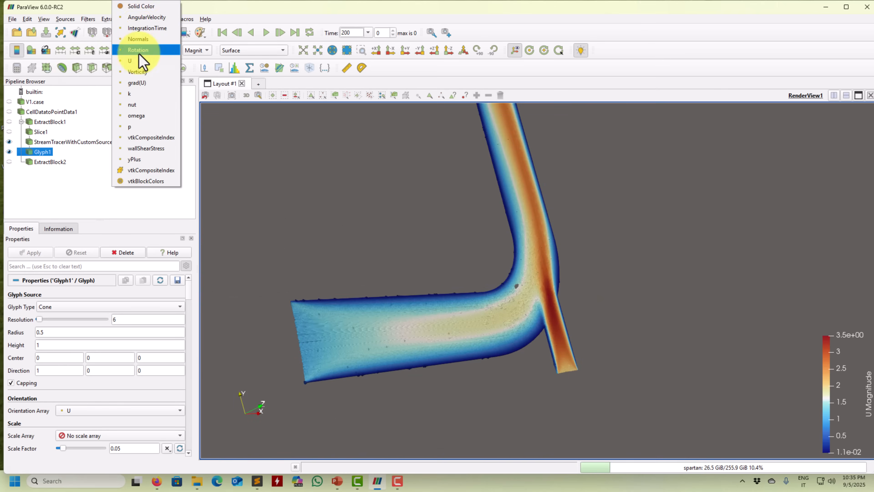
click(141, 15)
drag(450, 267, 581, 357)
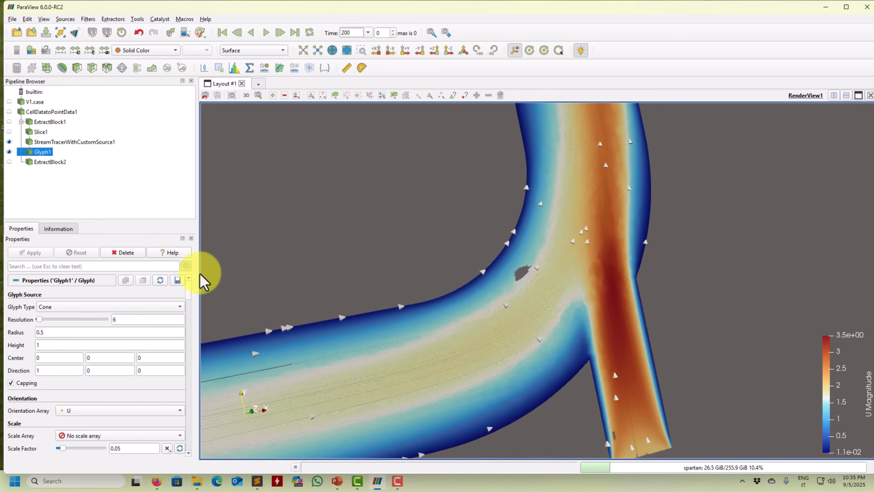
drag(224, 303, 499, 272)
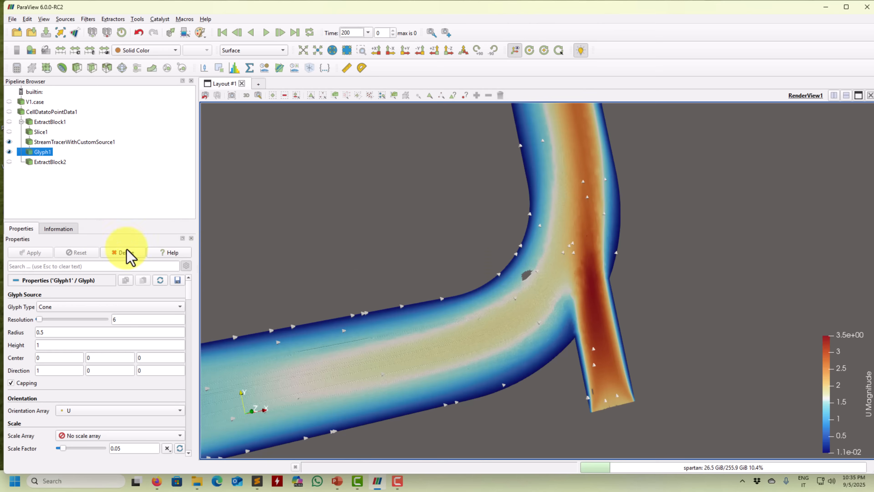
Delete the glyph and stream tracer filters, and display the slice as a plain surface without edges.
click(124, 252)
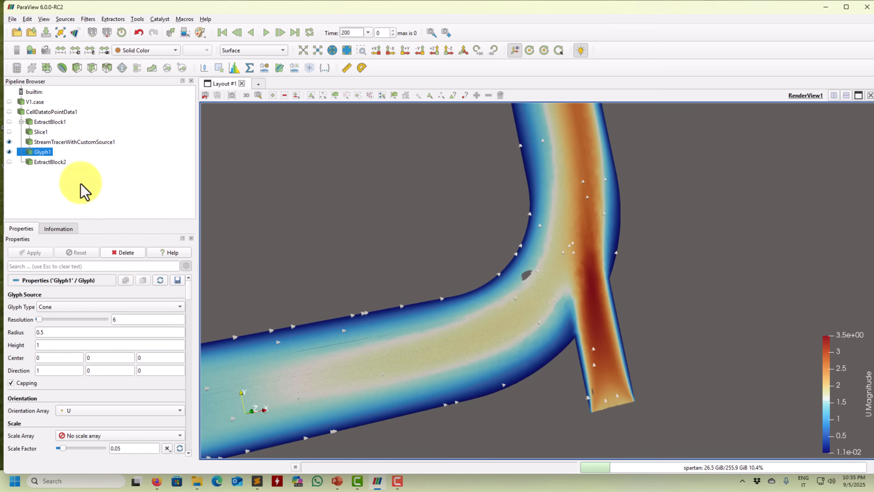
click(130, 252)
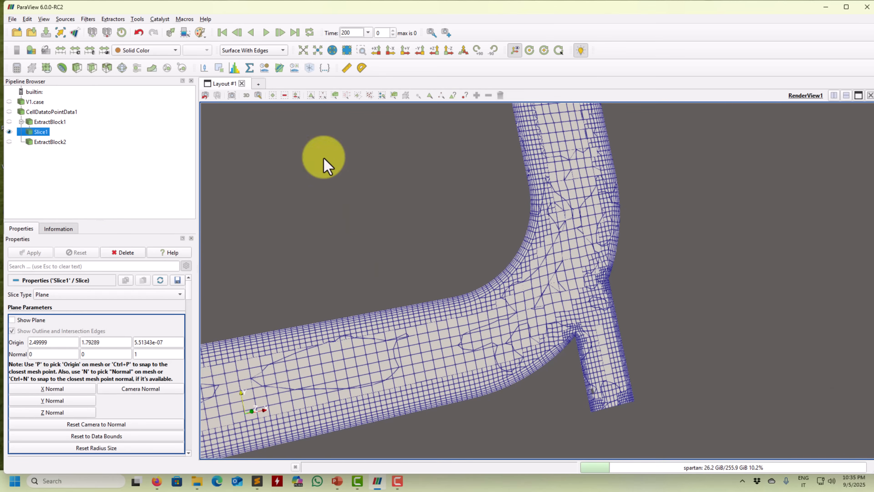
click(267, 52)
click(260, 62)
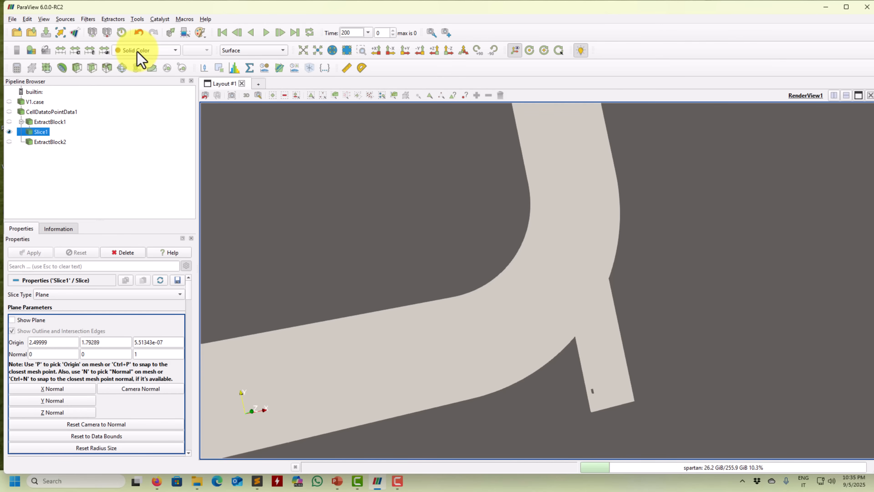
Find the Mask Points filter by searching for "mask", add it to the slice and apply it with default settings.
click(88, 19)
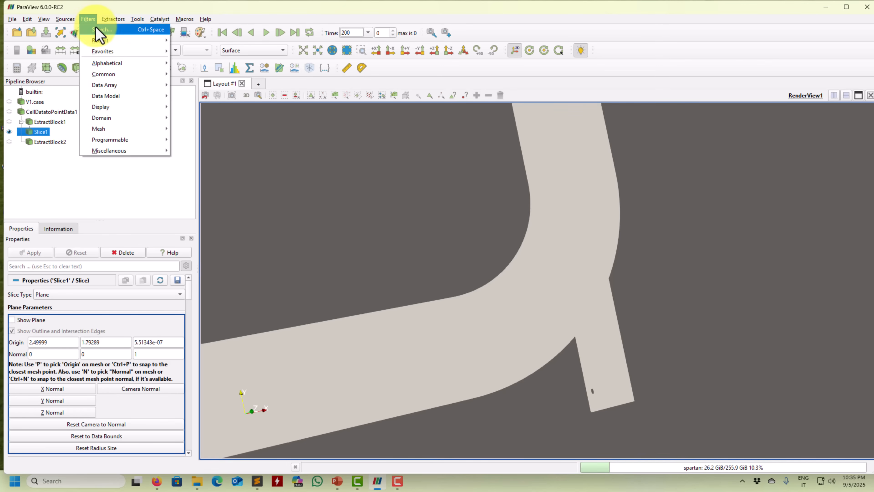
click(100, 30)
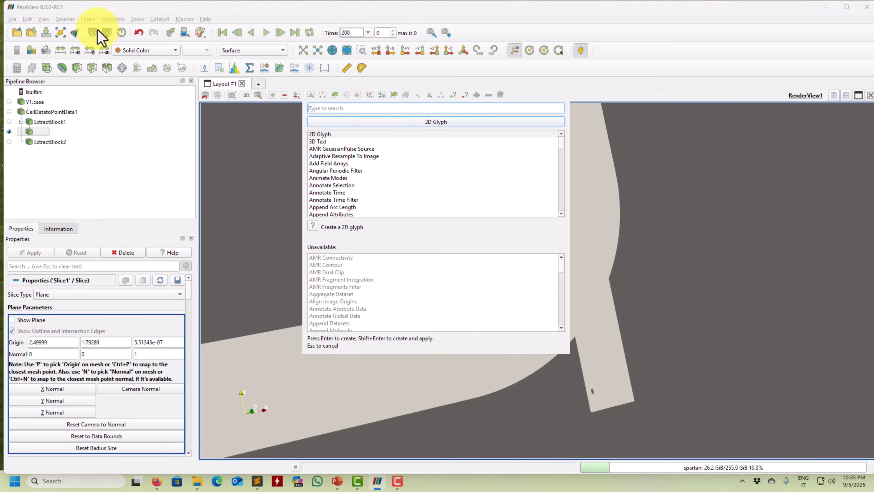
text(mask)
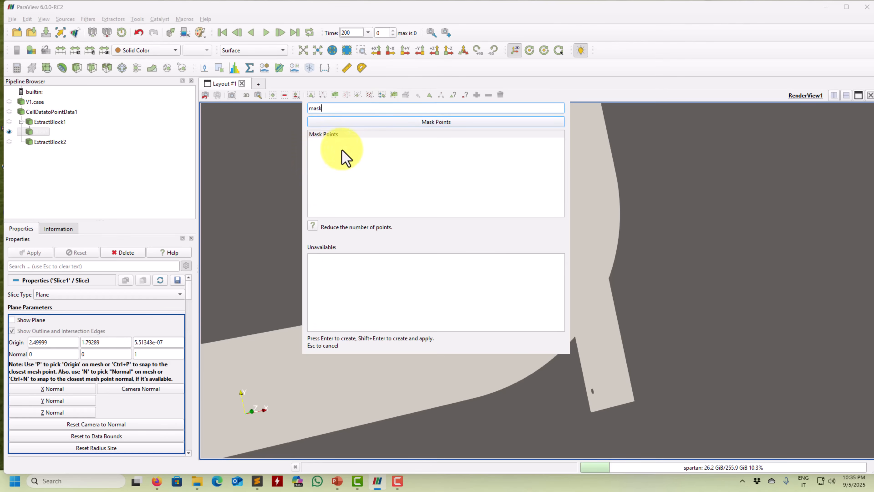
click(326, 135)
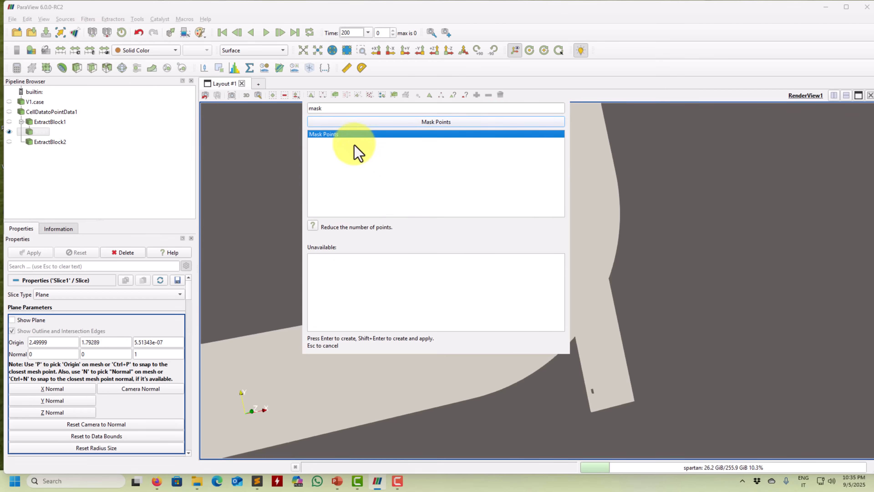
double_click(323, 135)
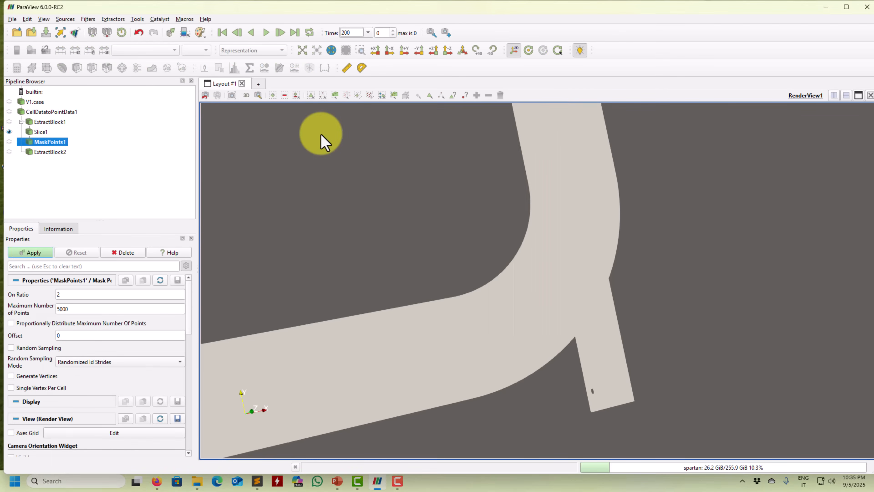
click(35, 255)
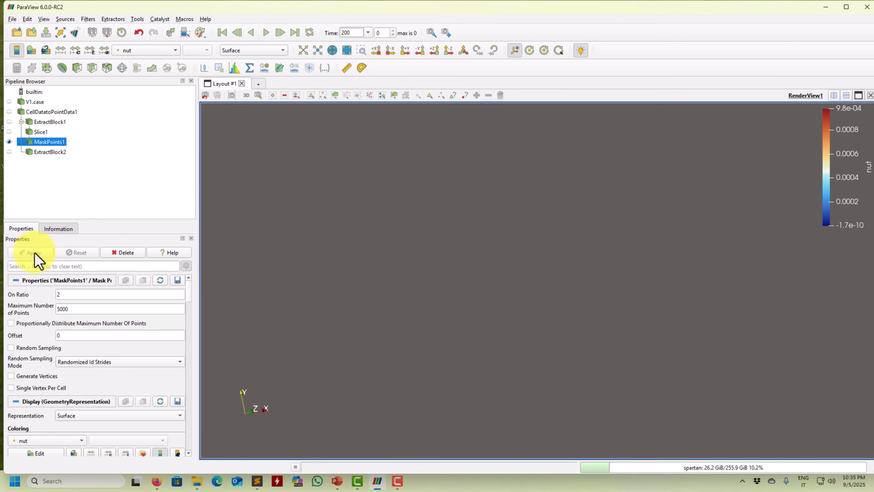
click(306, 222)
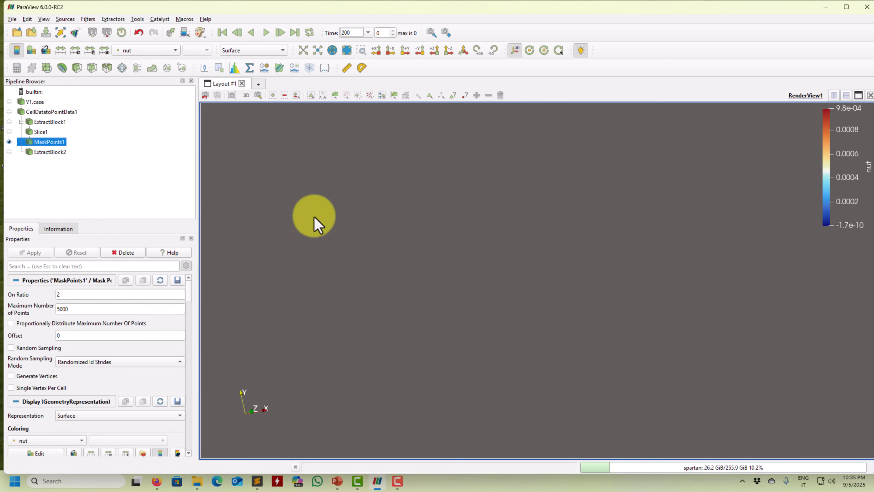
Display the masked points as Point Gaussian in a solid color.
click(250, 51)
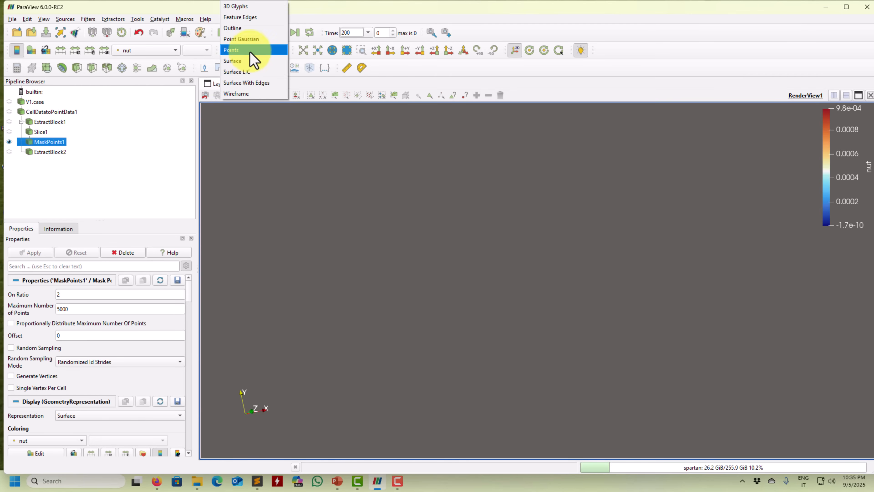
click(250, 39)
scroll(537, 250, down, 5)
drag(533, 283, 559, 337)
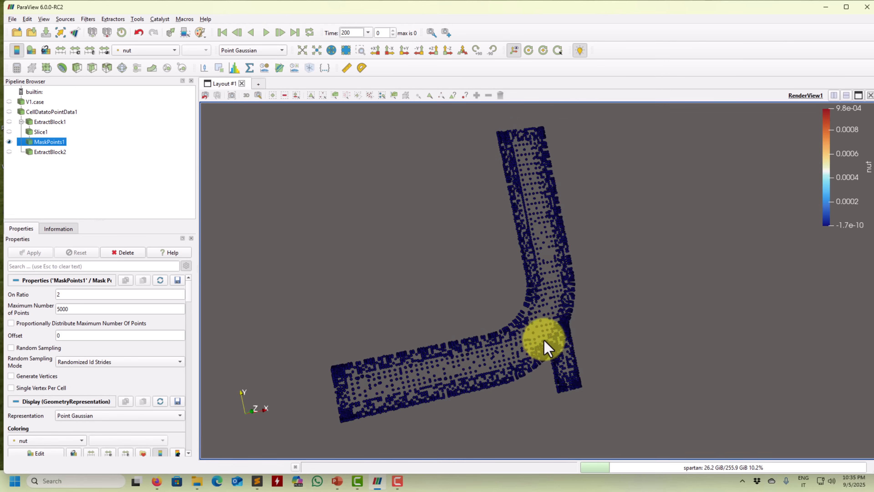
scroll(523, 371, up, 4)
middle_drag(510, 401, 554, 352)
click(146, 50)
click(144, 7)
scroll(507, 400, up, 2)
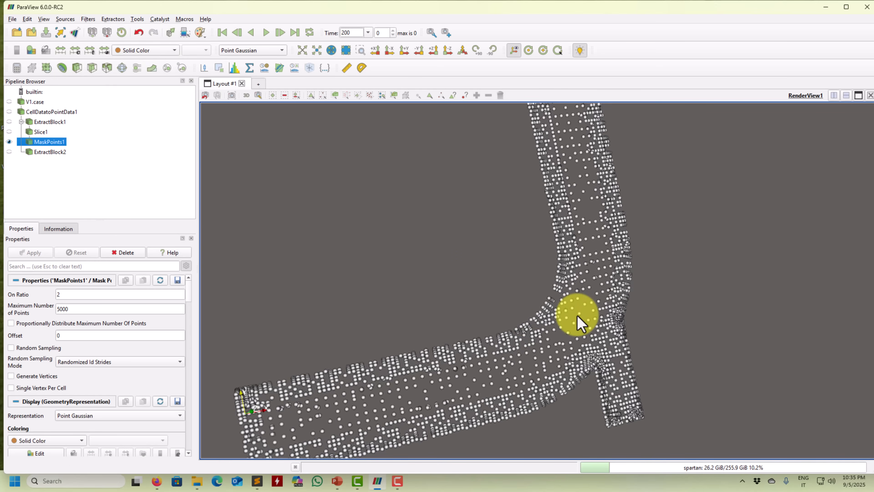
Hide the mask's advanced properties, limit the maximum number of points to 100 and apply it.
click(186, 266)
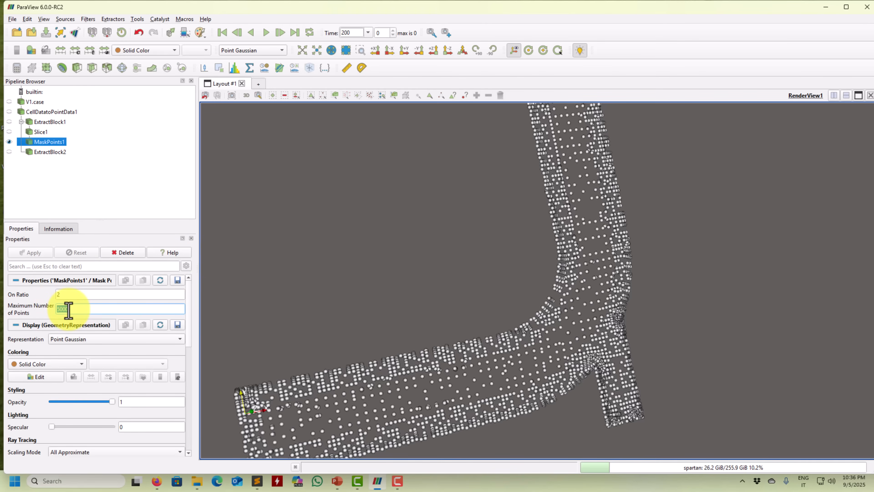
text(100)
click(37, 256)
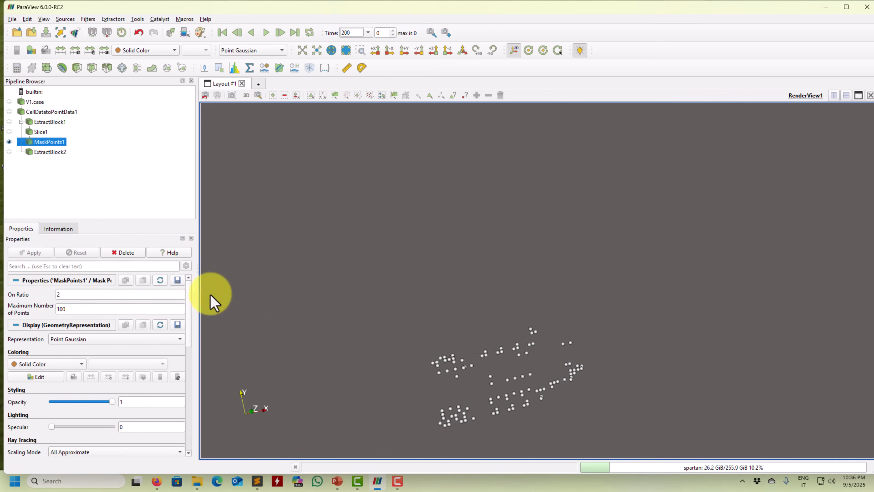
scroll(450, 350, down, 2)
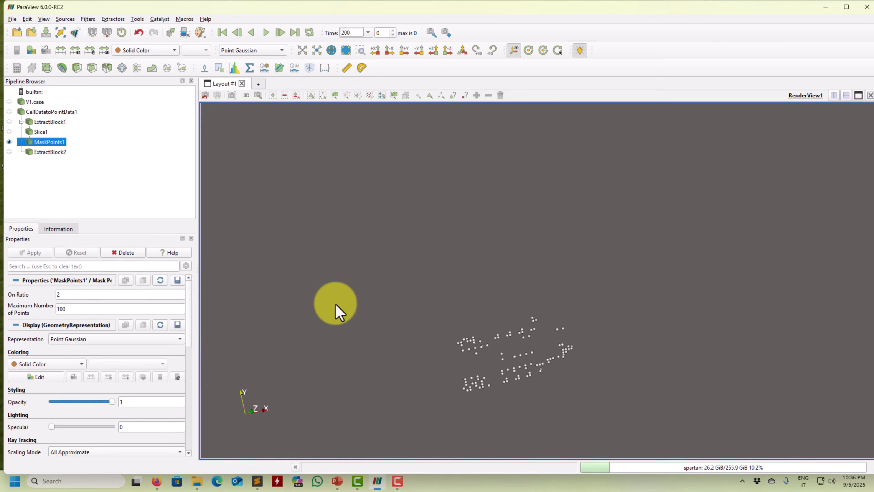
Show the mask's advanced properties, enable Random Sampling and apply it to spread the points over the slice.
click(186, 266)
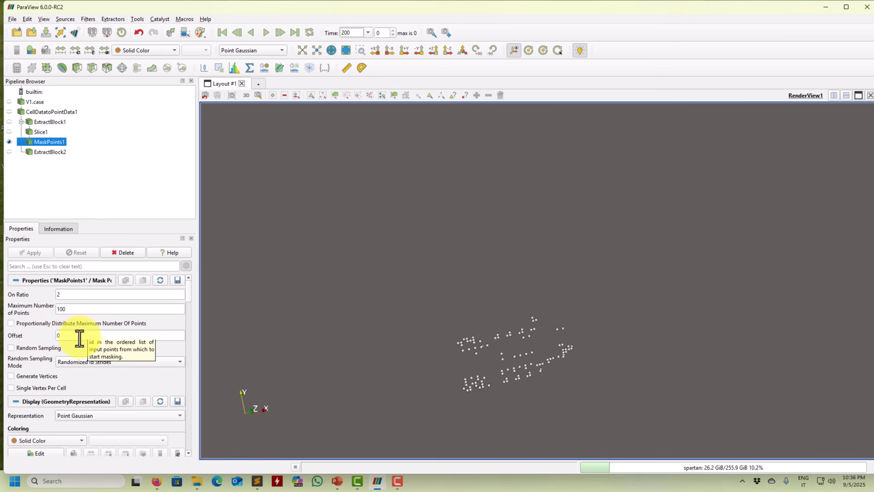
click(28, 347)
click(33, 253)
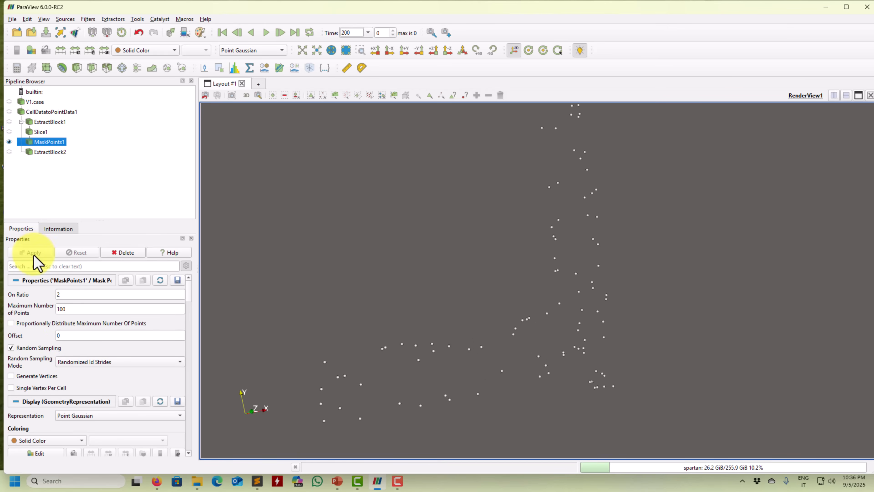
drag(542, 247, 566, 261)
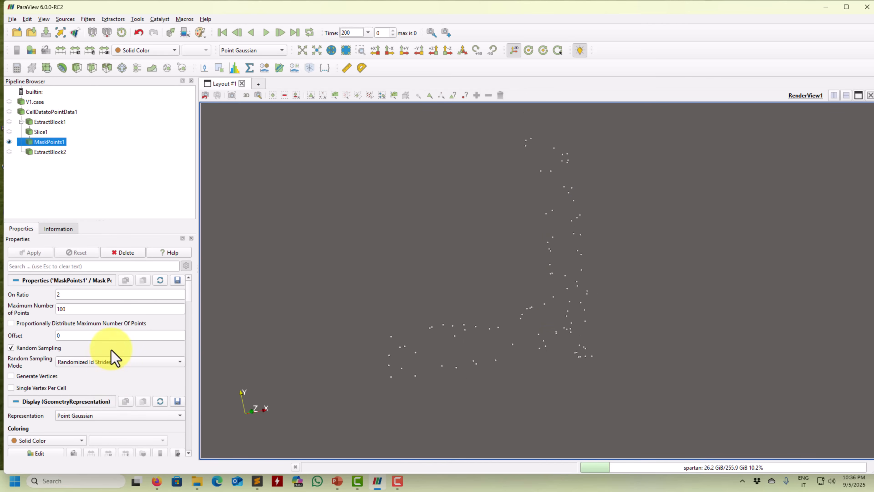
Switch the mask's random sampling mode to Random Sampling and raise its maximum number of points to 200, applying each change.
click(111, 361)
click(83, 378)
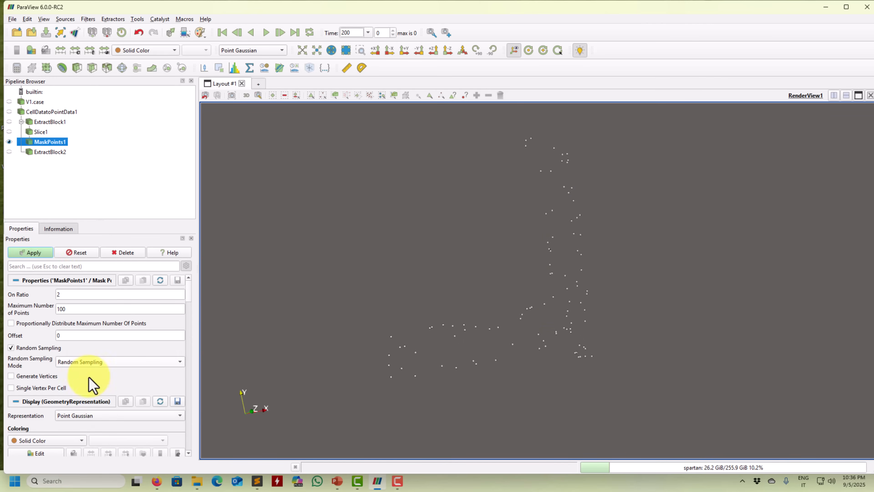
click(34, 253)
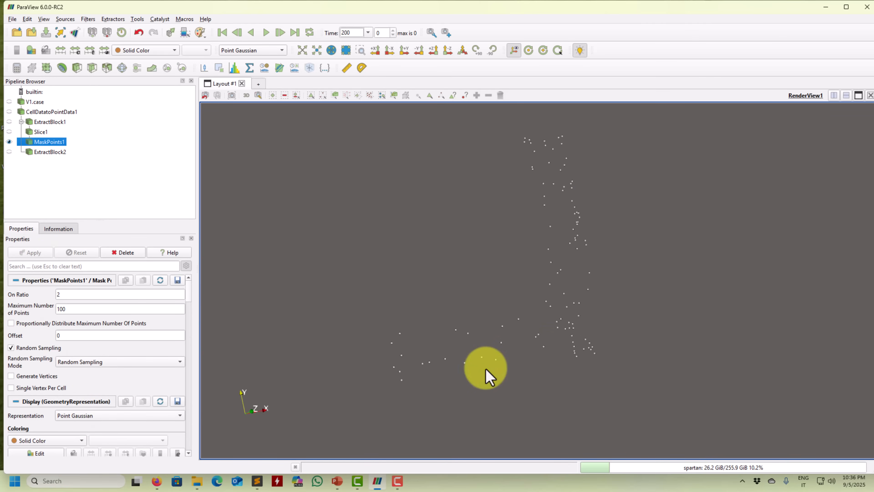
text(20)
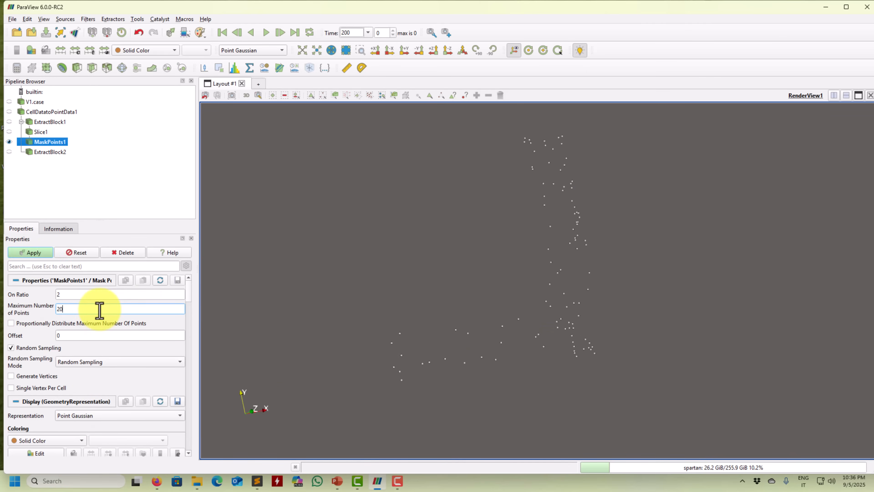
click(37, 254)
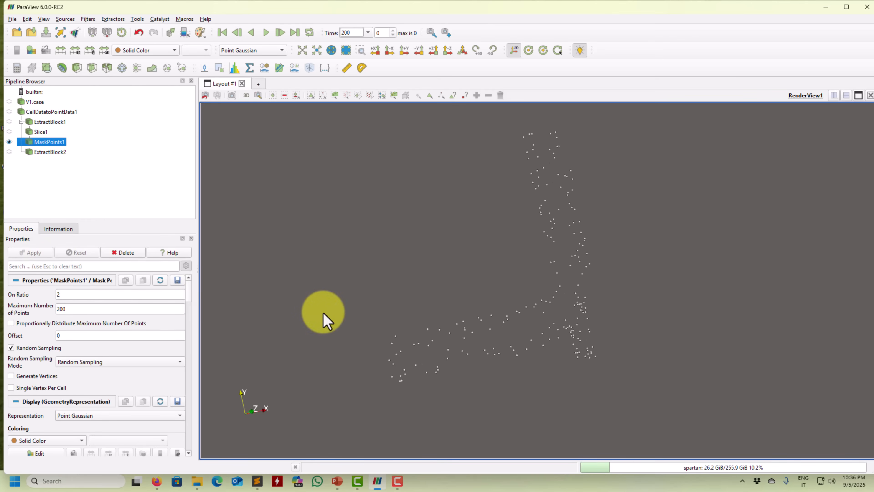
Enable Generate Vertices and Single Vertex Per Cell for the mask and apply.
click(57, 291)
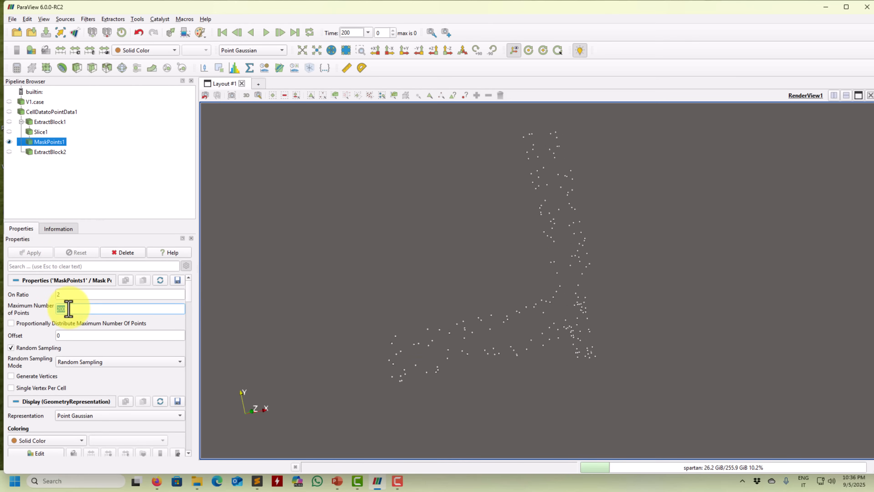
click(34, 375)
click(41, 388)
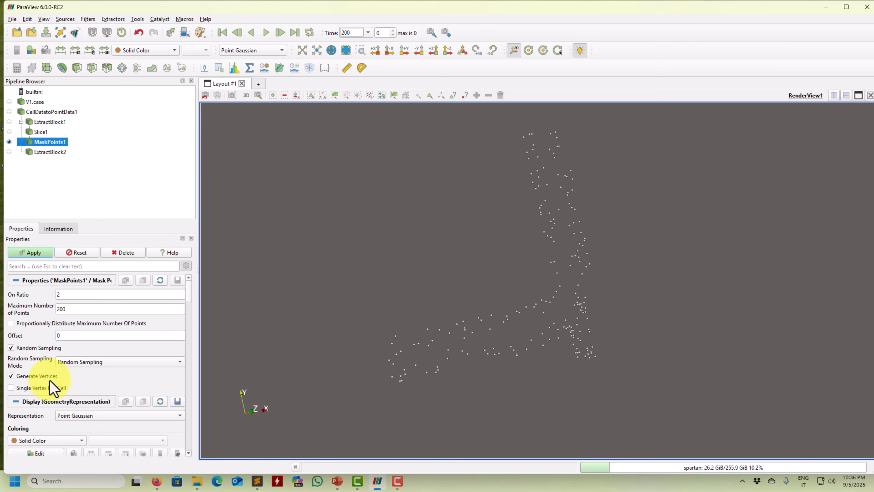
click(37, 253)
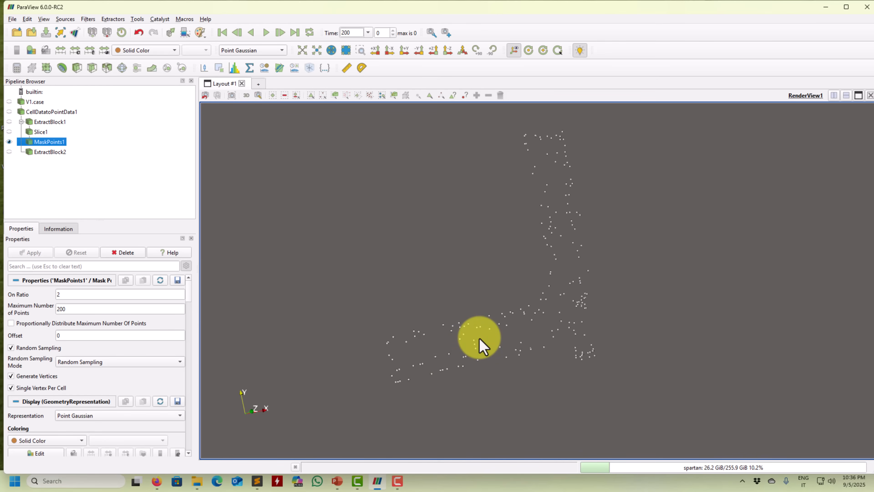
Show the slice and add a Stream Tracer With Custom Source to it, using MaskPoints1 as the seed source.
scroll(568, 263, down, 3)
scroll(552, 303, up, 5)
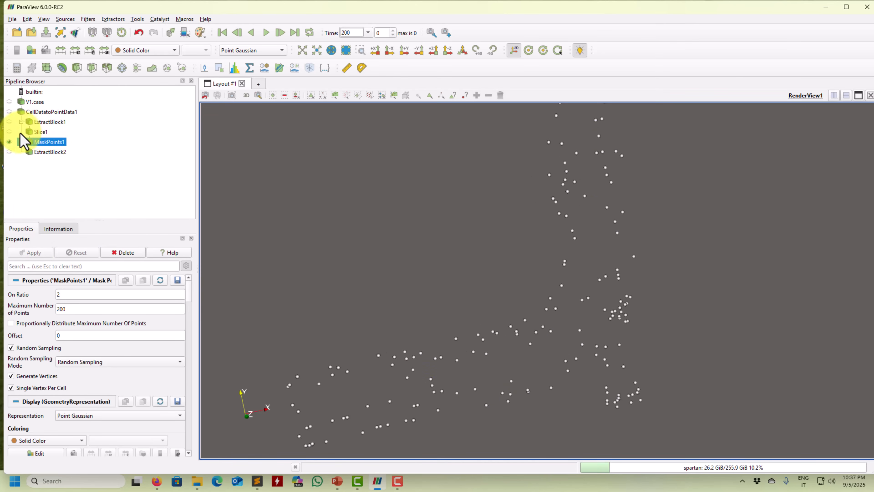
click(9, 132)
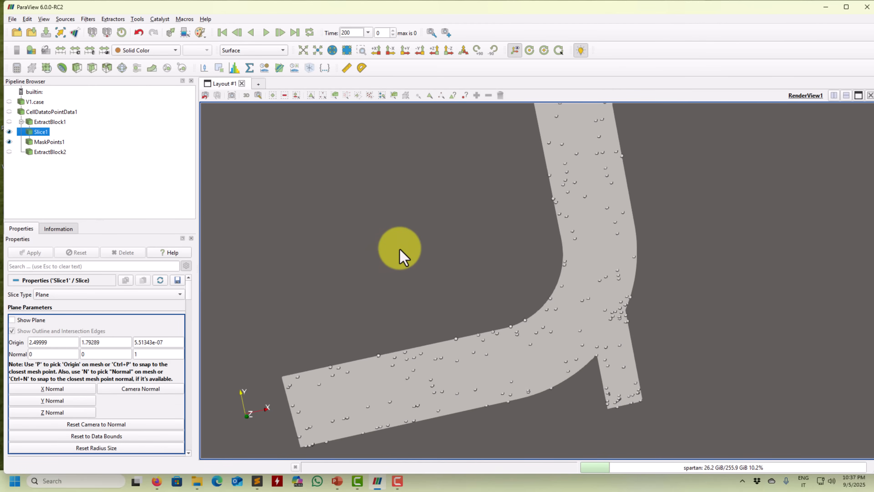
click(88, 18)
mouse_move(111, 73)
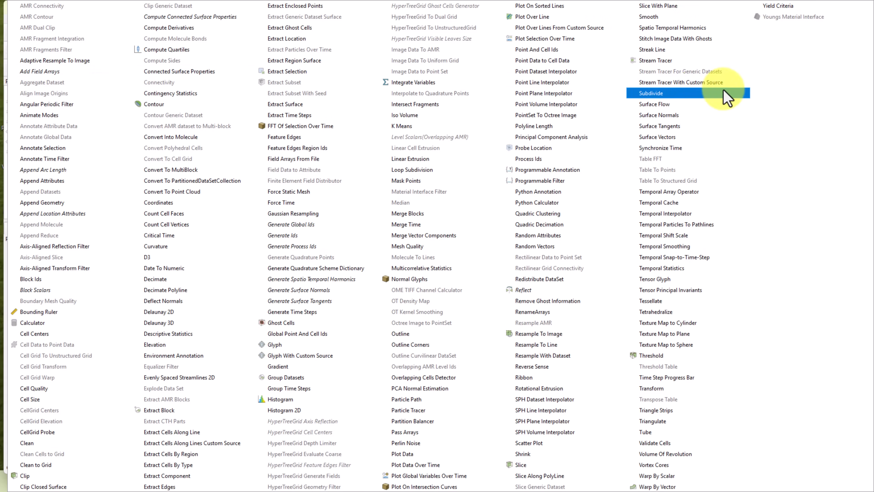
click(691, 83)
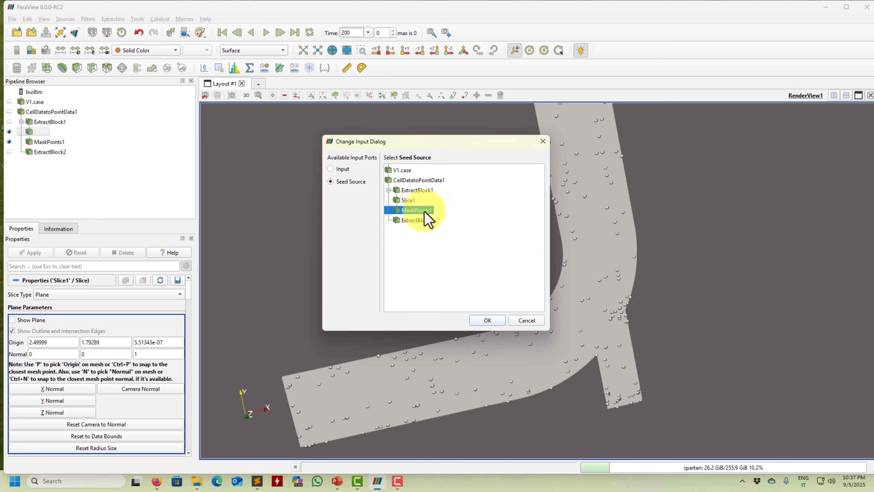
click(487, 320)
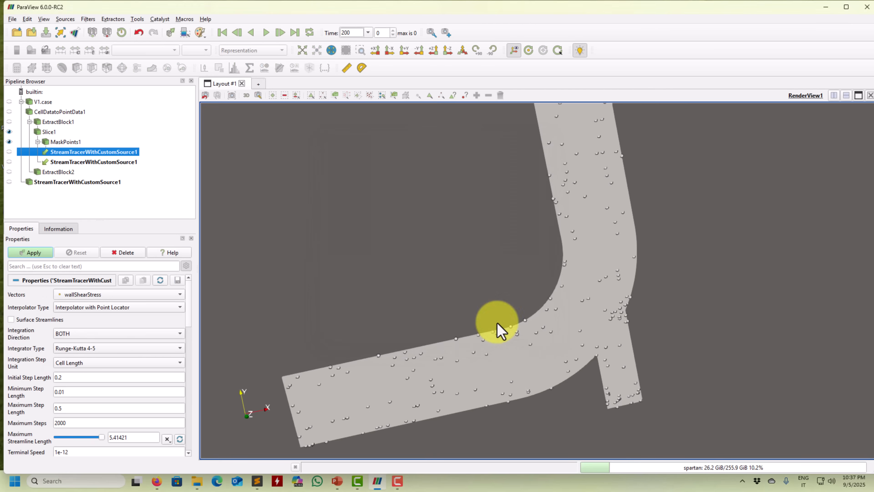
Set the stream tracer's vectors to U, apply it and color the streamlines by U magnitude.
click(114, 294)
click(83, 284)
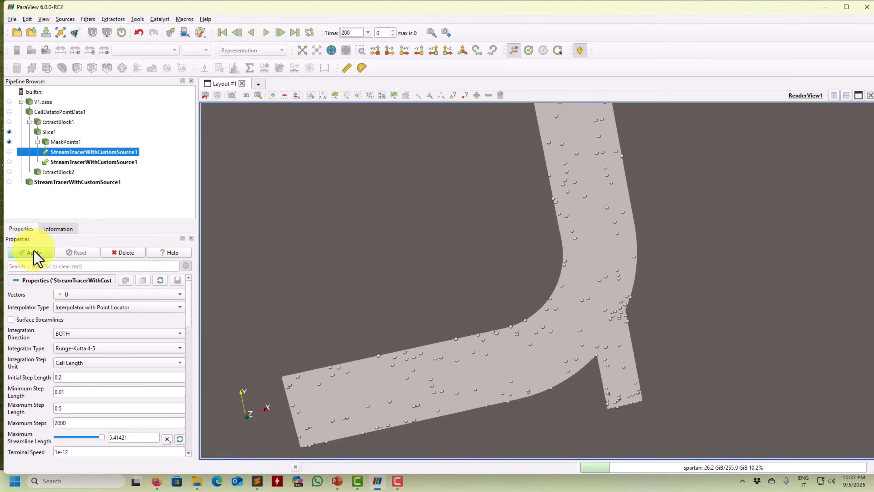
scroll(520, 263, down, 3)
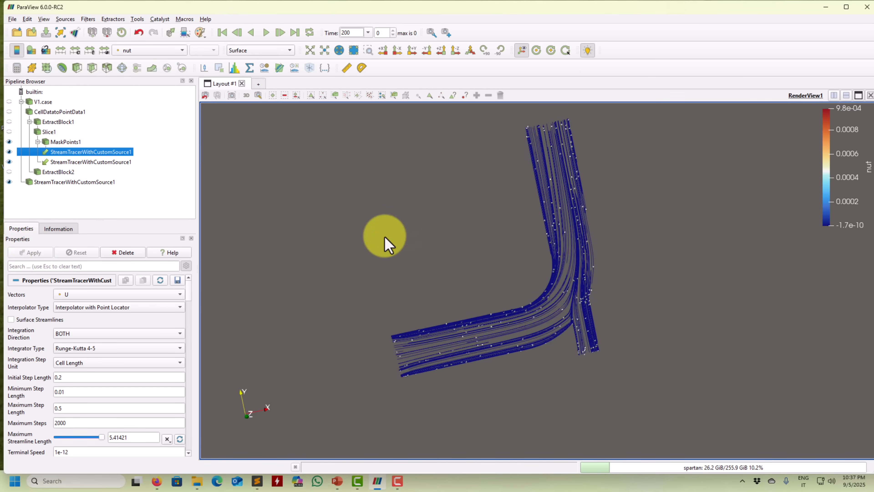
click(153, 51)
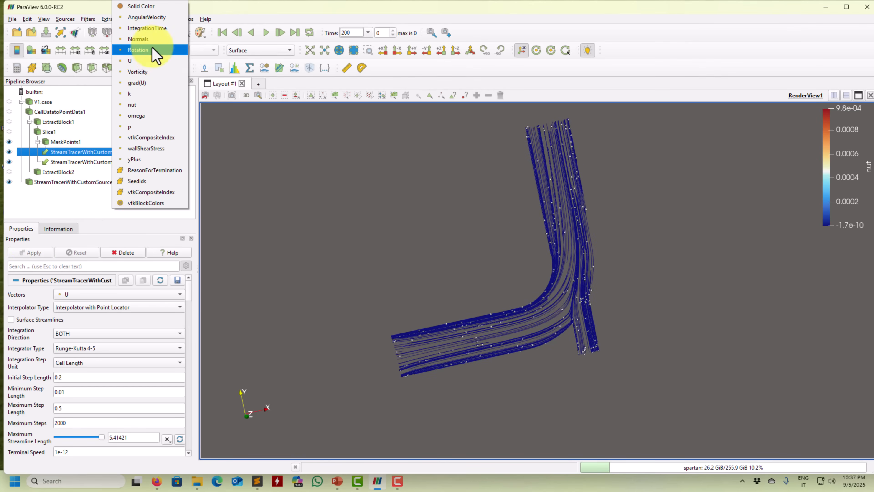
click(142, 61)
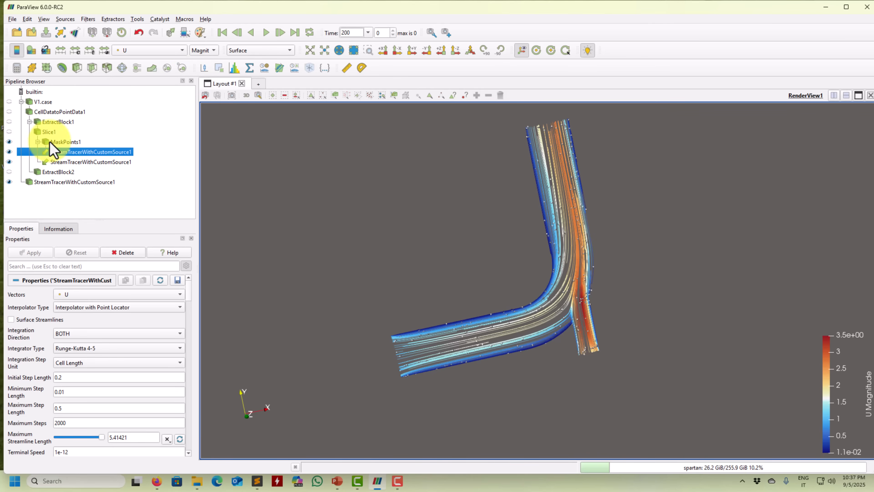
Try maximum point counts of 100, 20 and 50 for MaskPoints1, applying each to compare streamline density.
click(50, 142)
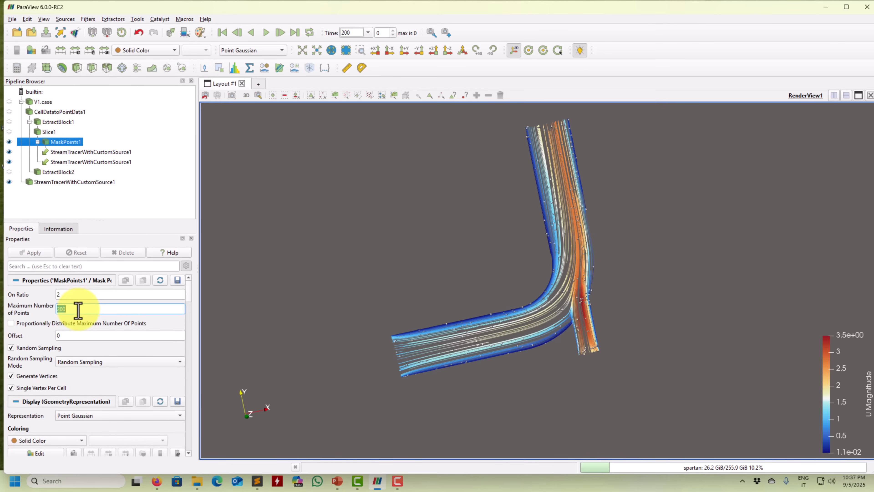
text(100)
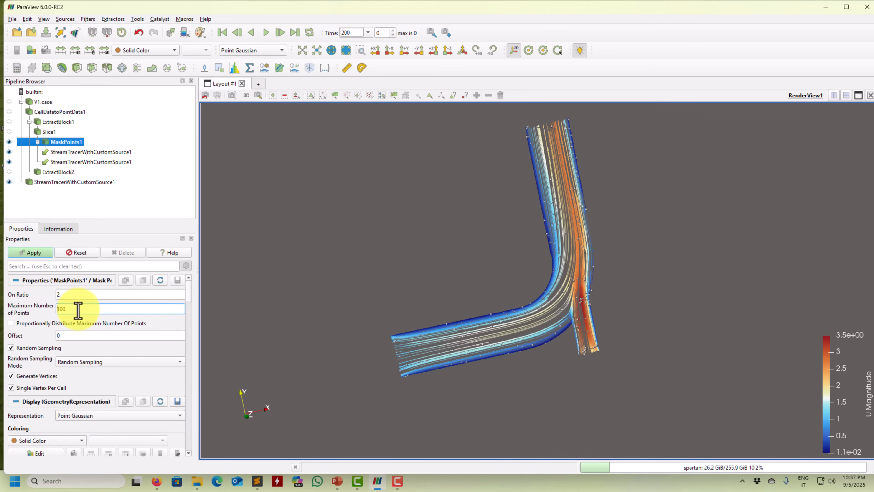
click(41, 251)
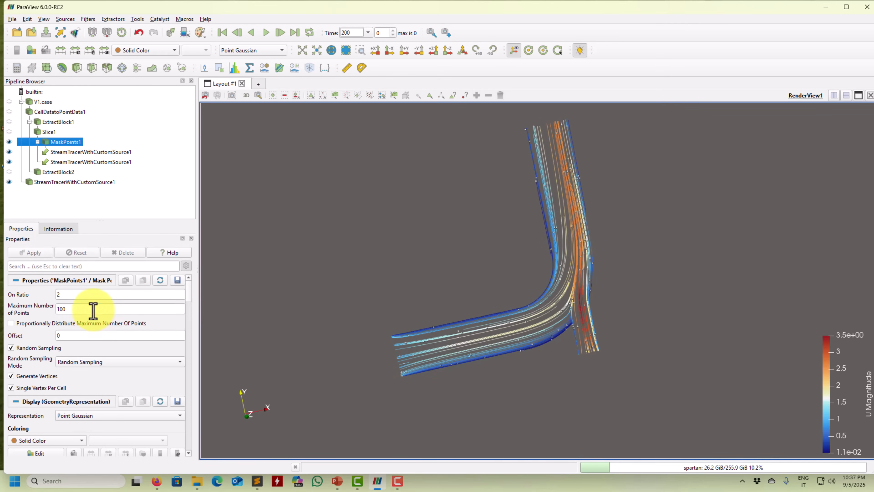
text(20)
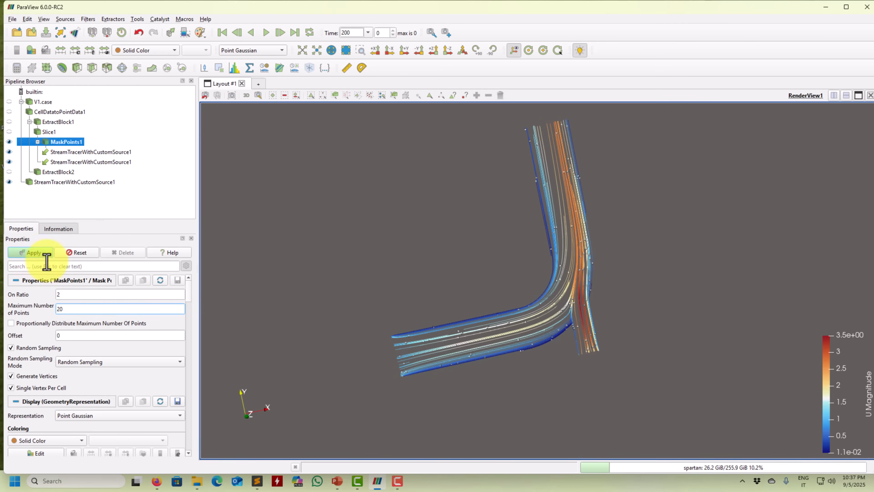
click(42, 251)
double_click(59, 313)
text(50)
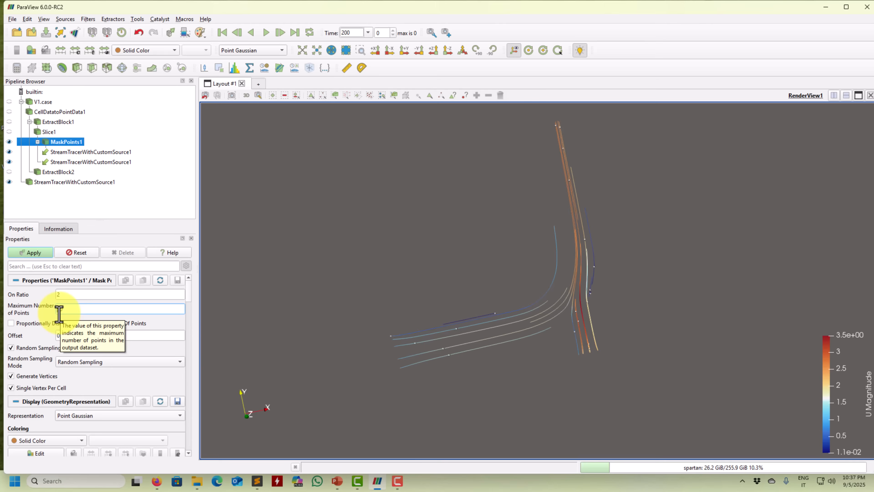
click(42, 252)
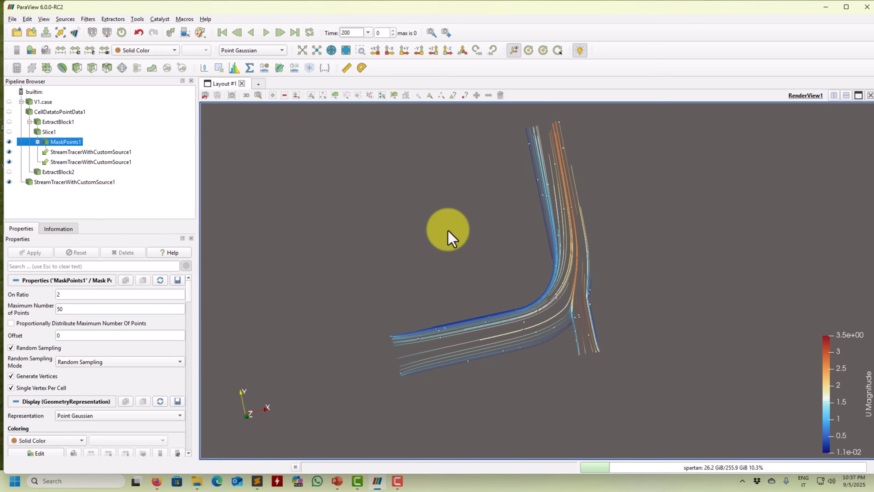
Try a maximum of 80 points for the mask, apply it and inspect the streamlines up close.
drag(448, 231, 308, 325)
click(85, 307)
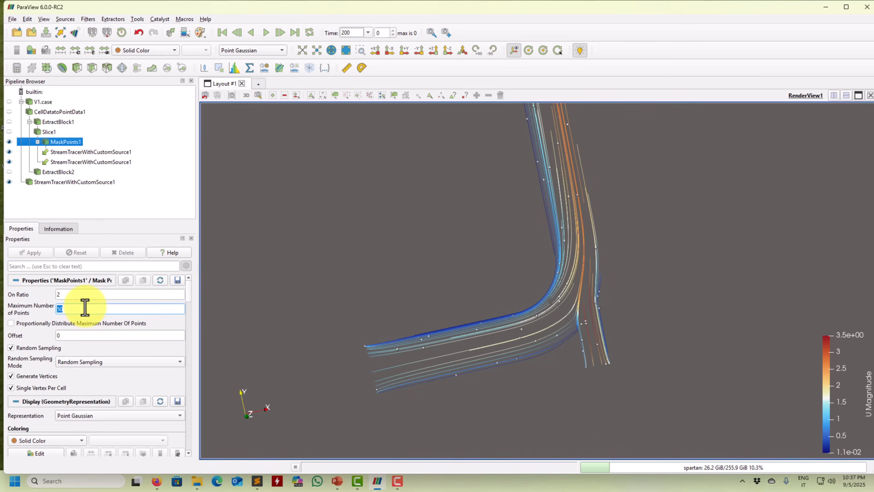
text(8)
click(34, 253)
drag(518, 279, 186, 348)
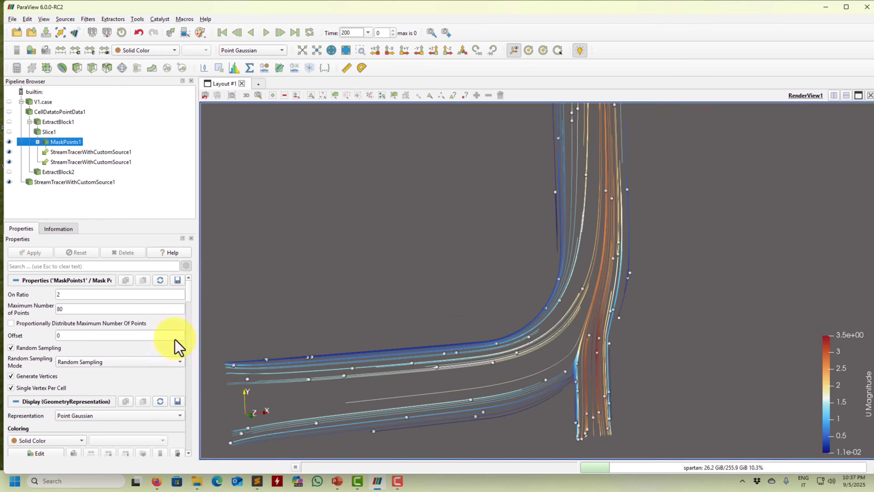
Set the mask's maximum number of points to 100 and its On Ratio to 1, and apply.
text(100)
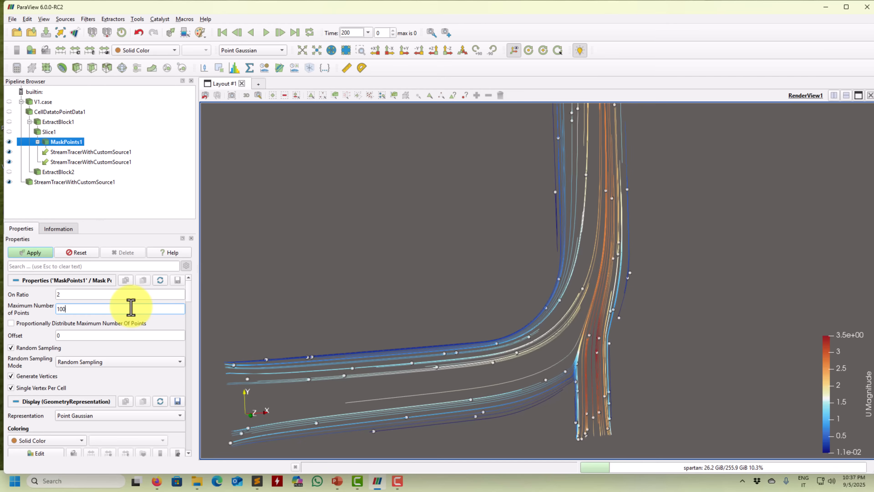
double_click(129, 293)
text(1)
click(29, 253)
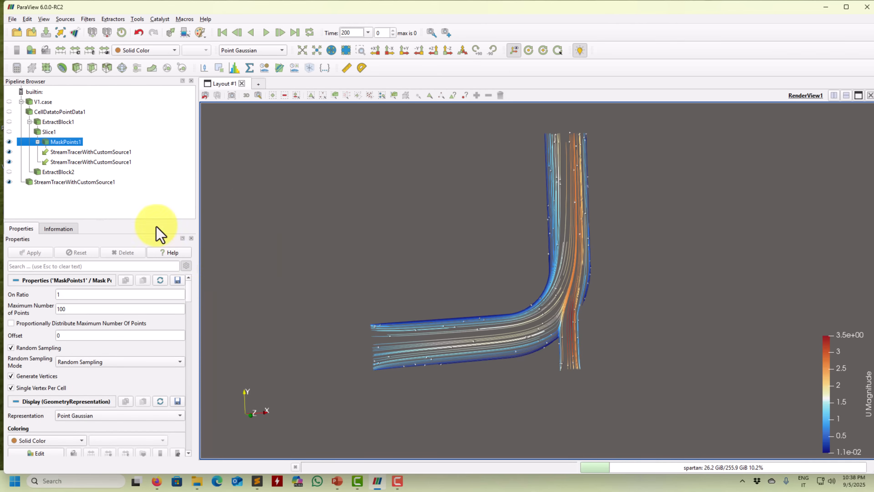
Hide the masked seed points so that only the streamlines are displayed.
click(141, 51)
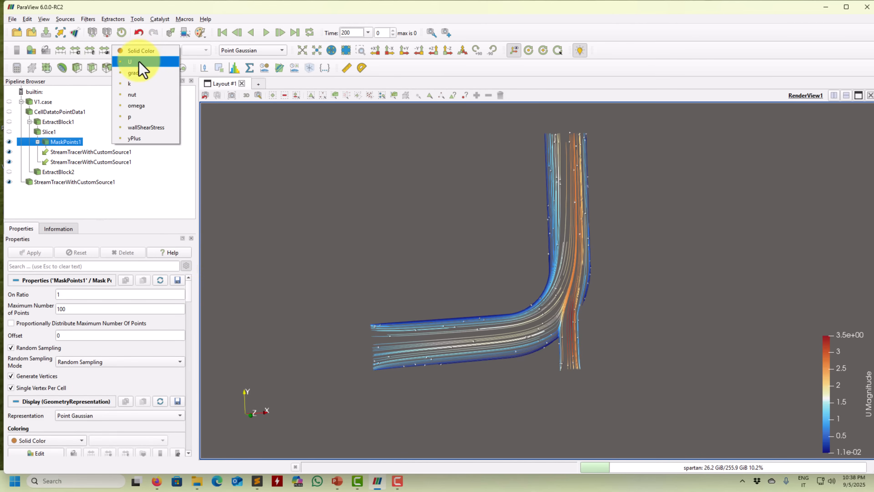
click(248, 157)
click(9, 141)
scroll(453, 406, up, 3)
scroll(454, 407, down, 5)
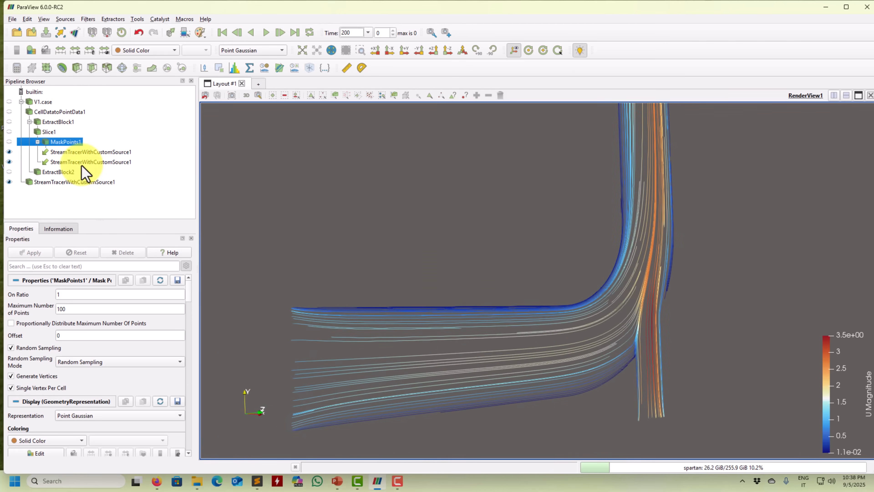
Add a Tube filter to the last StreamTracerWithCustomSource1 in the pipeline, using nut as scalars and U as vectors, and apply it.
click(63, 182)
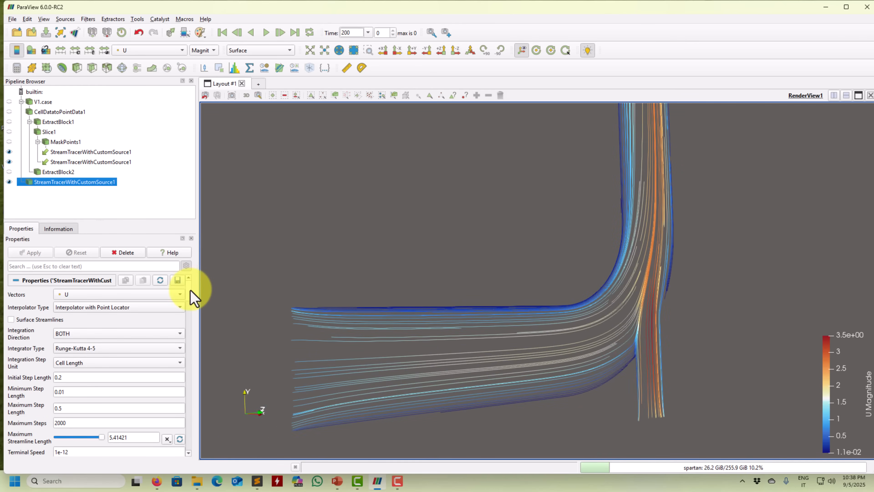
click(88, 19)
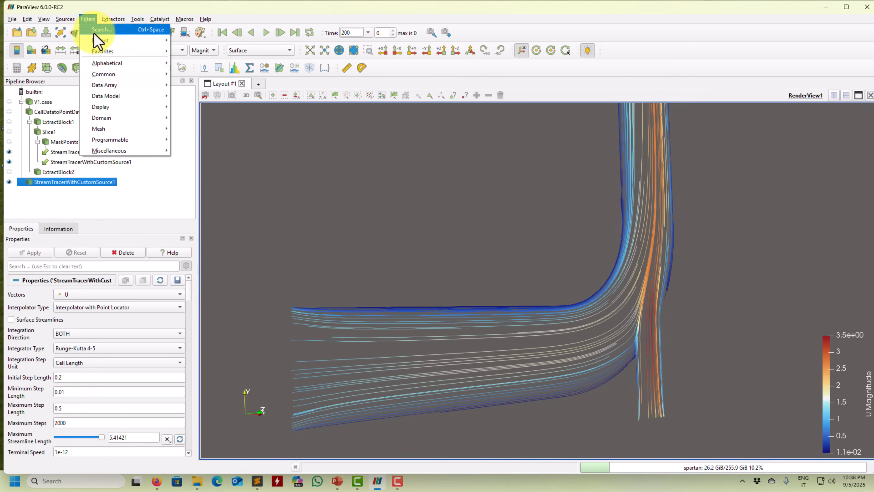
mouse_move(110, 63)
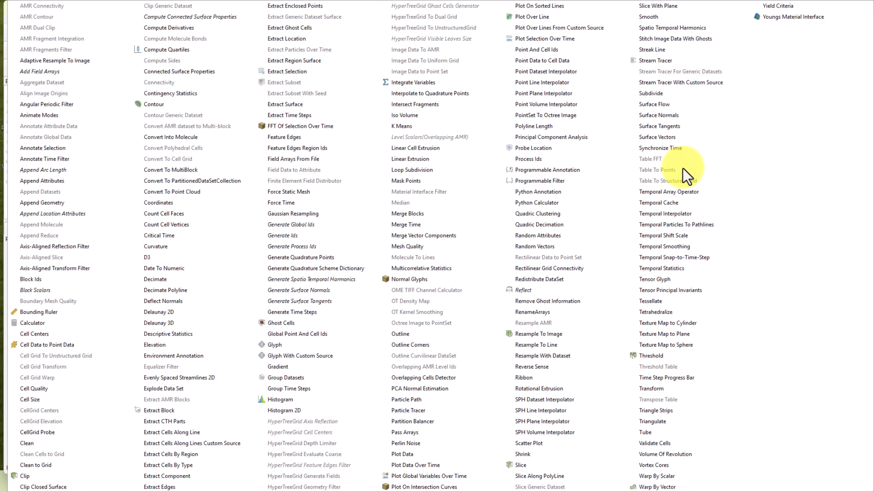
click(646, 432)
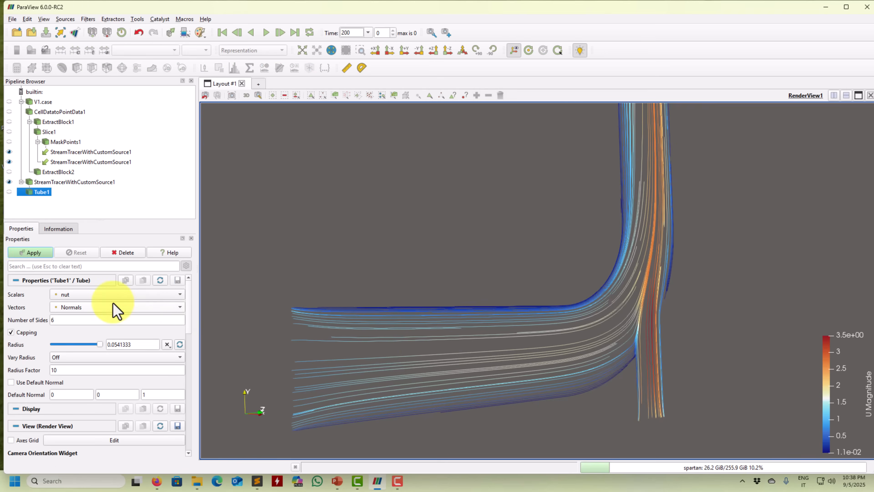
click(72, 295)
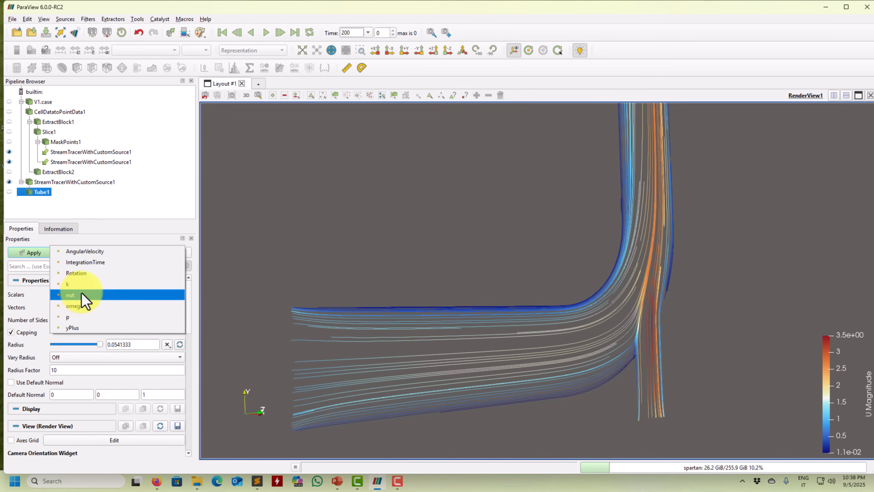
click(82, 296)
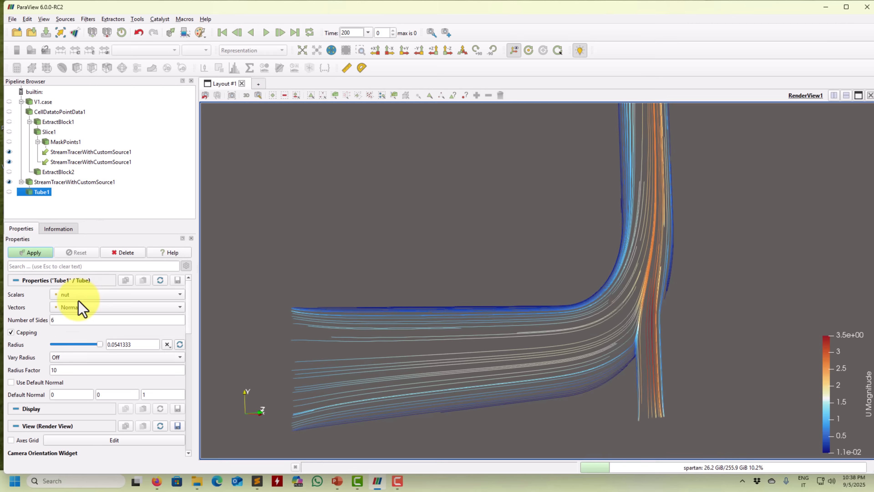
click(103, 307)
click(97, 319)
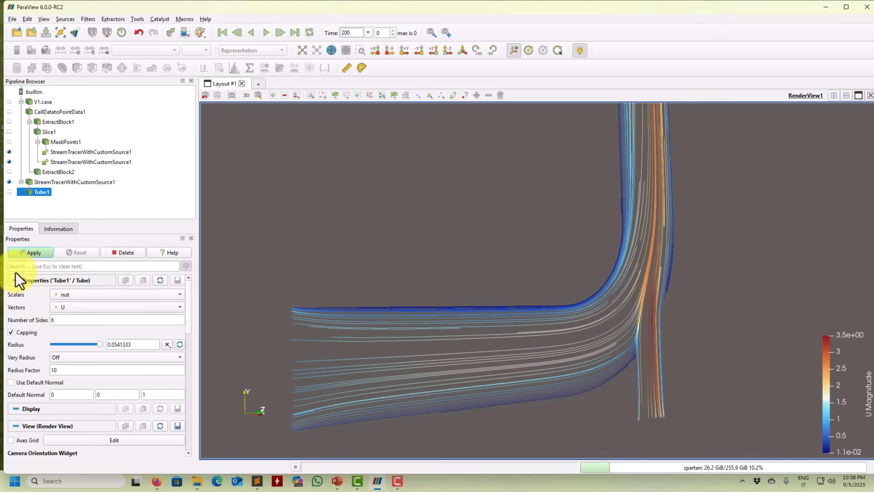
click(39, 255)
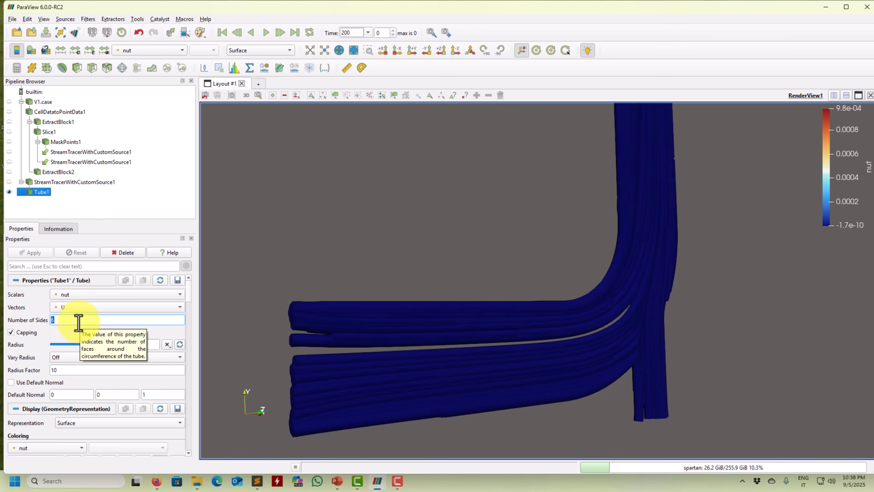
Set the tube's number of sides to 16 and its radius to 0.02, applying the changes.
text(16)
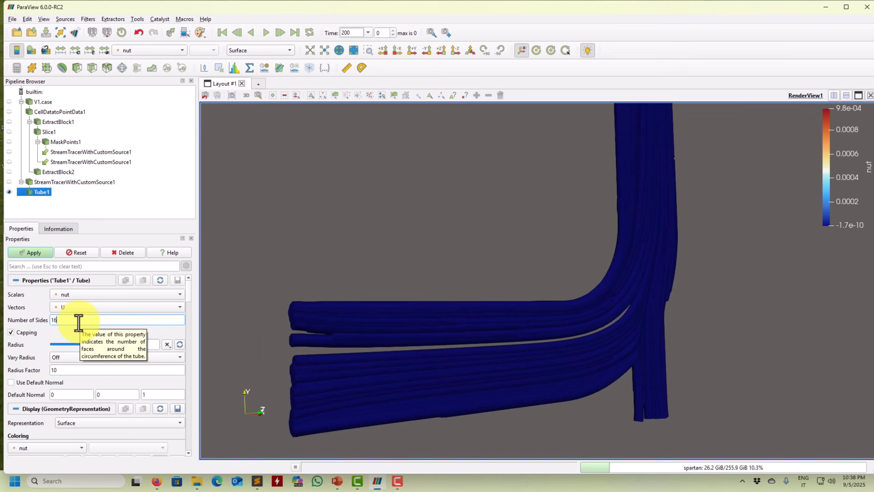
click(33, 251)
text(0.02)
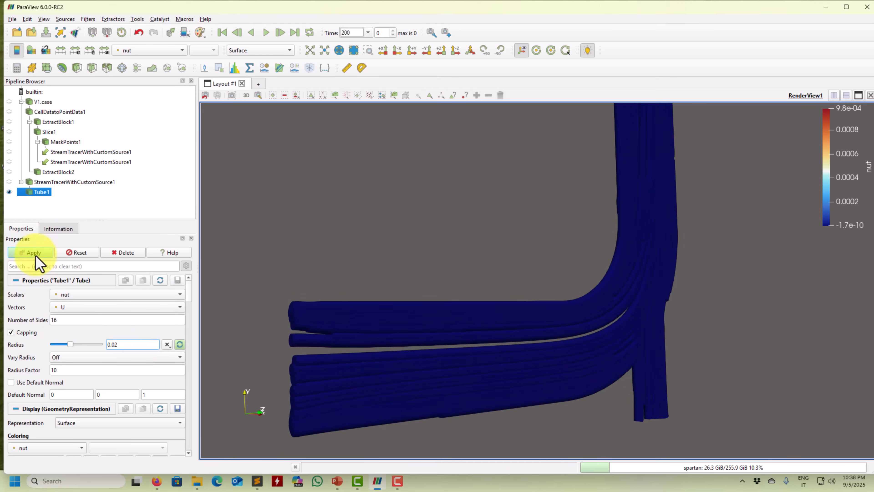
click(34, 252)
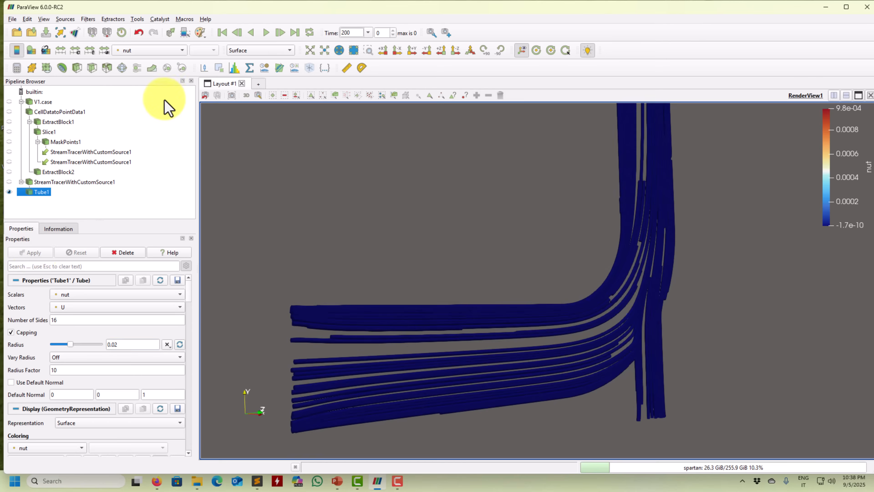
Color the streamline tubes by velocity U and inspect them up close.
click(165, 50)
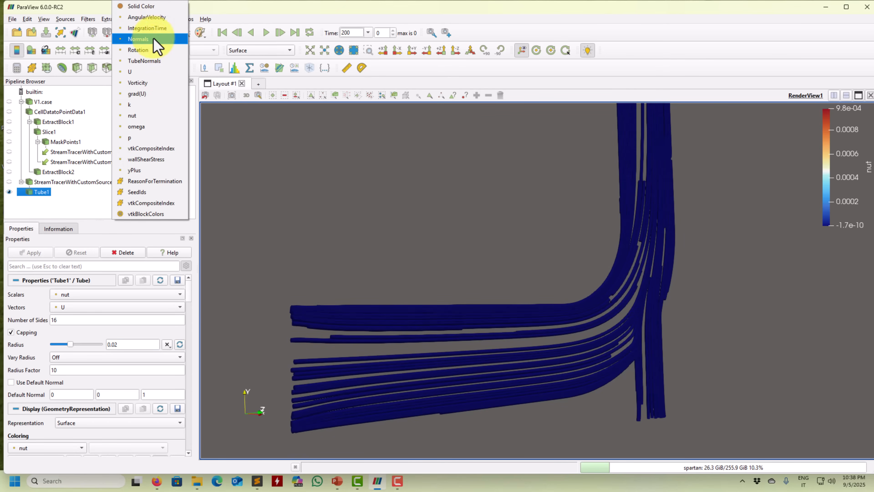
click(151, 72)
drag(575, 266, 536, 260)
right_drag(537, 259, 523, 347)
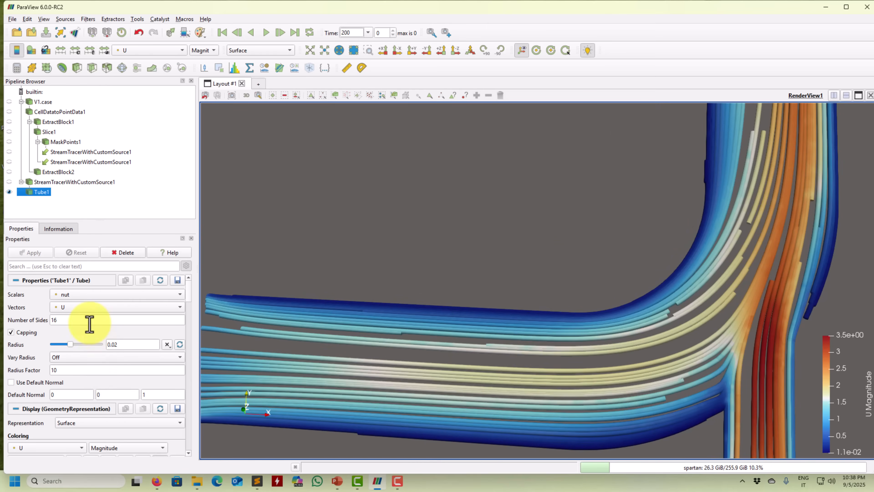
right_drag(319, 388, 458, 282)
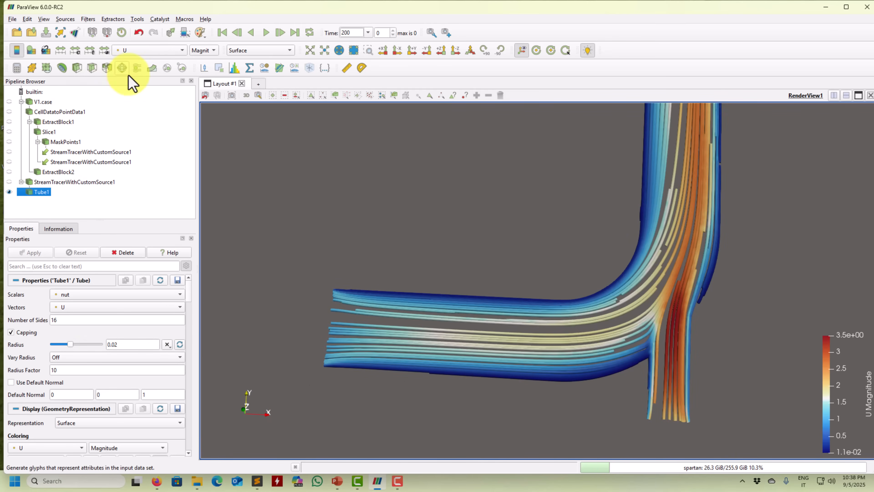
Add a Glyph filter to Tube1 and choose Cone as the glyph type.
click(122, 68)
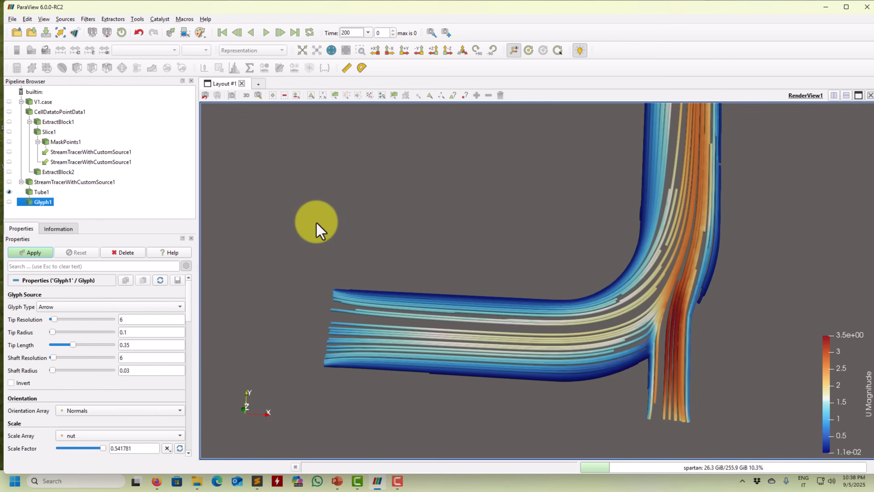
click(63, 307)
click(57, 321)
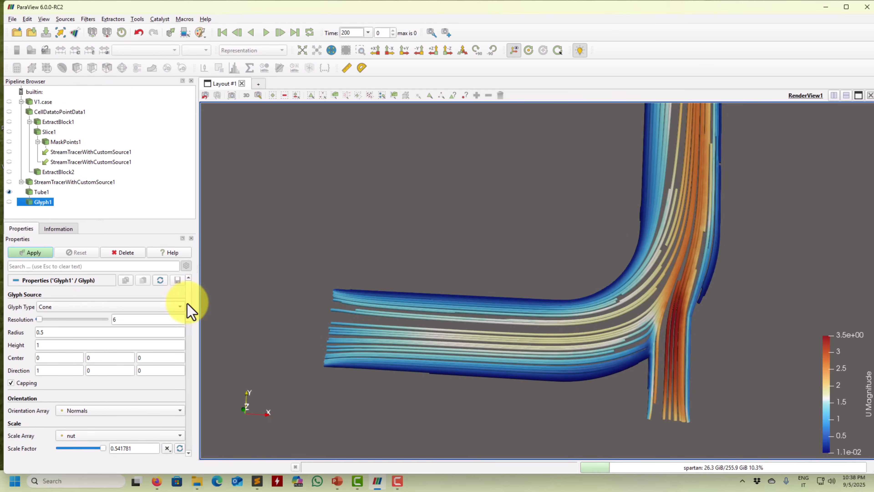
Orient the cone glyphs by U, use no scale array with a scale factor of 0.1, and apply the filter.
drag(187, 303, 187, 318)
click(113, 354)
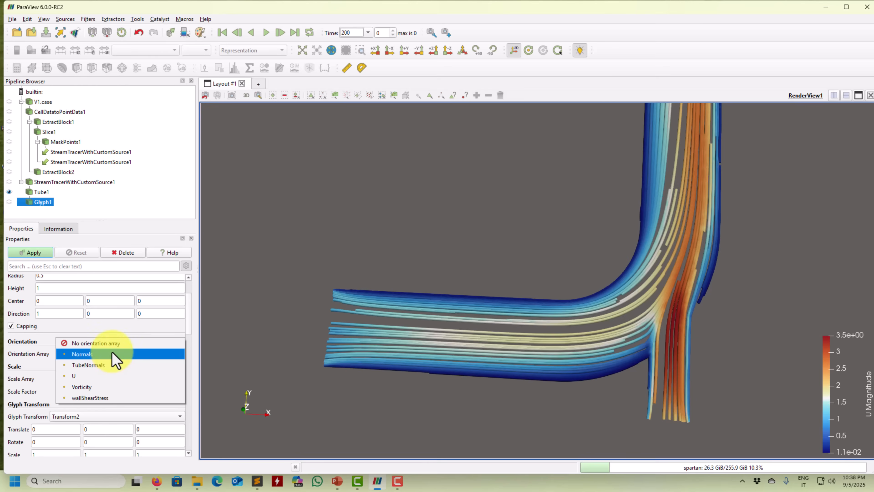
click(103, 376)
click(83, 377)
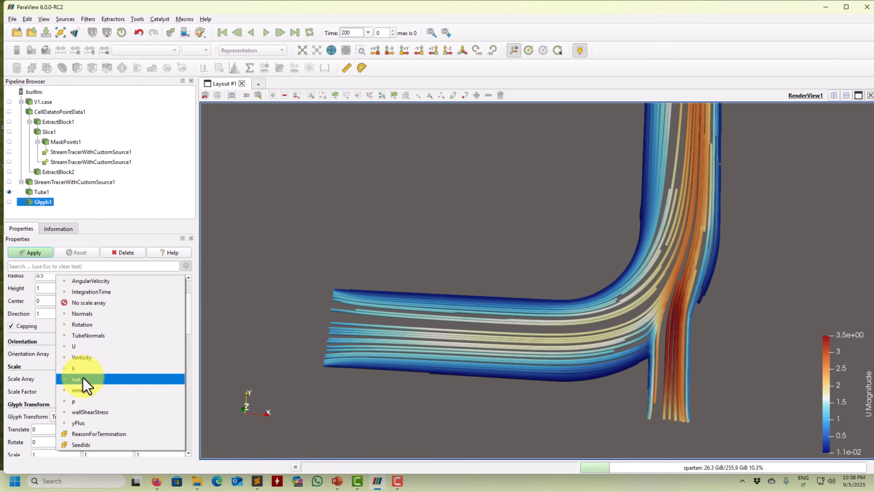
click(92, 302)
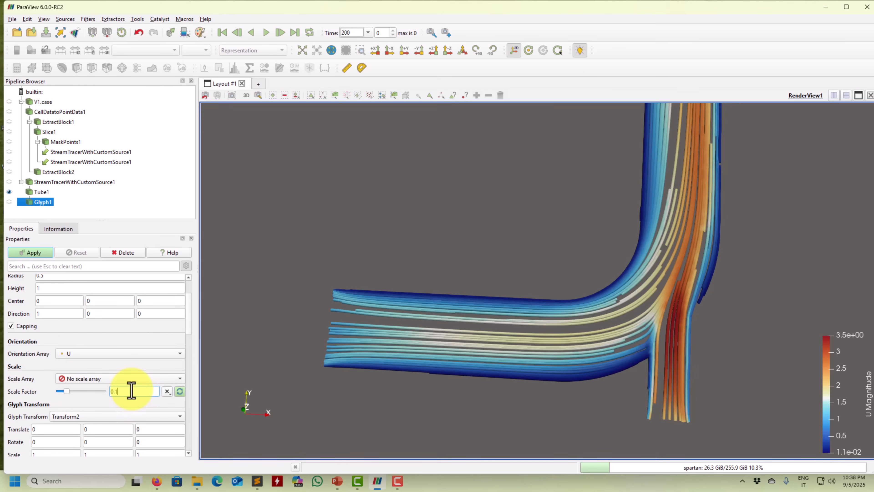
click(30, 254)
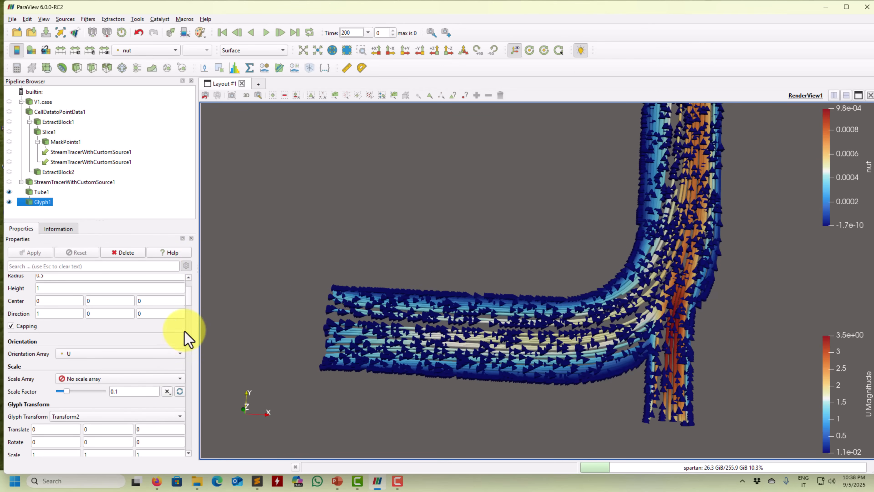
Limit the glyph masking to a maximum of 200 sample points and apply.
drag(192, 283, 192, 308)
text(200)
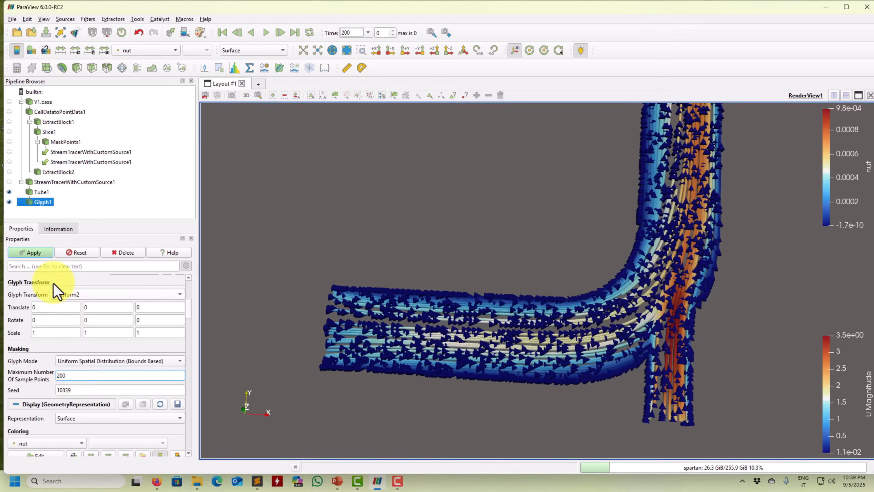
click(30, 253)
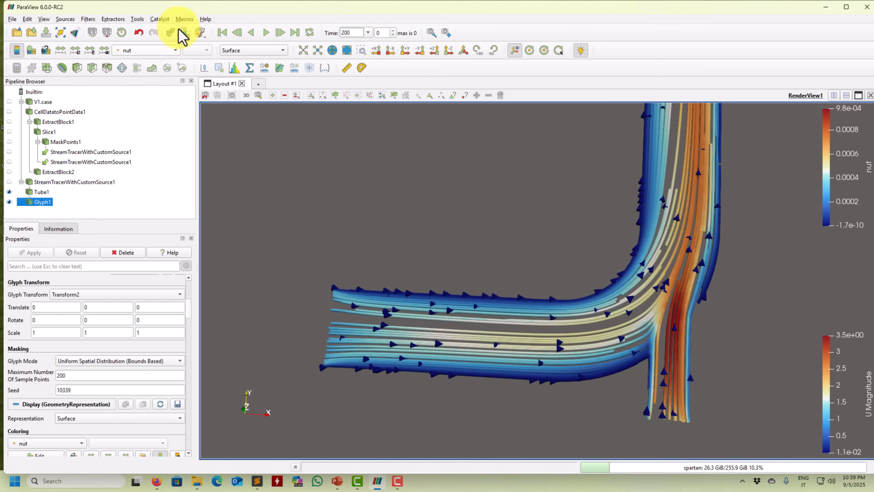
Display the cone glyphs in a solid color and inspect them along the tubes.
click(167, 51)
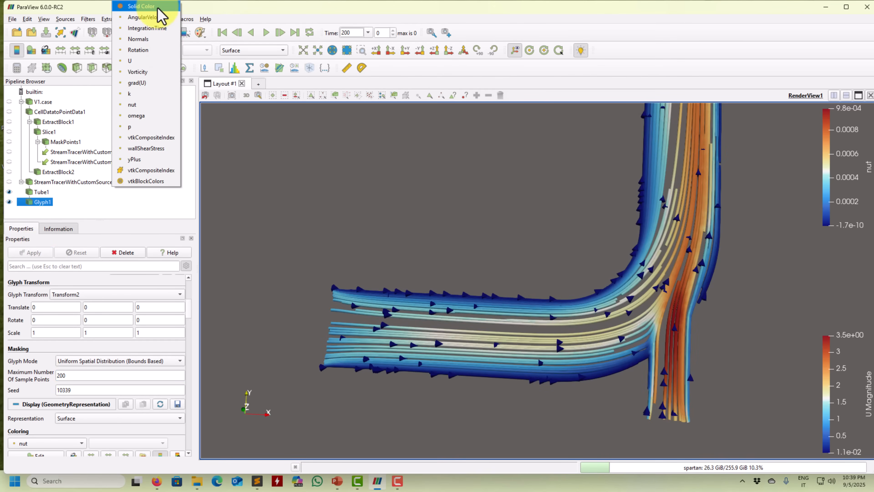
click(157, 6)
drag(555, 336, 237, 318)
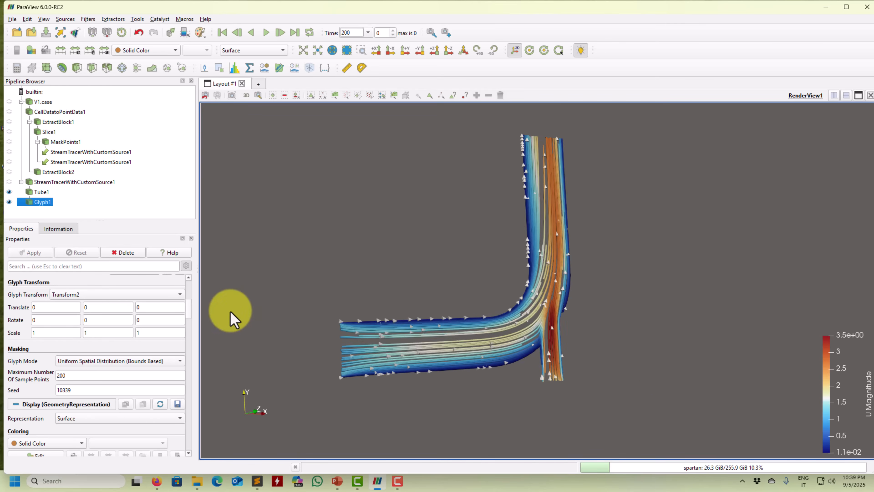
Enable Surface Streamlines for the stream tracer linked to MaskPoints1, apply it, and inspect the updated tubes.
scroll(191, 310, up, 10)
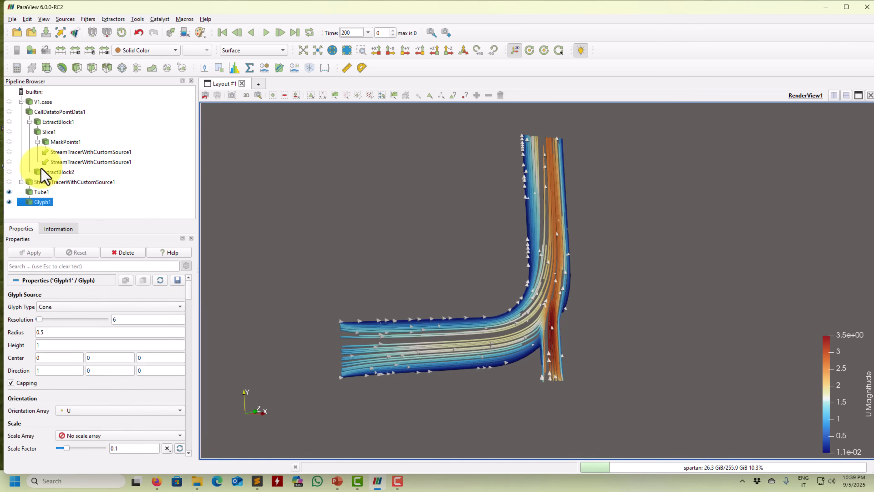
click(56, 152)
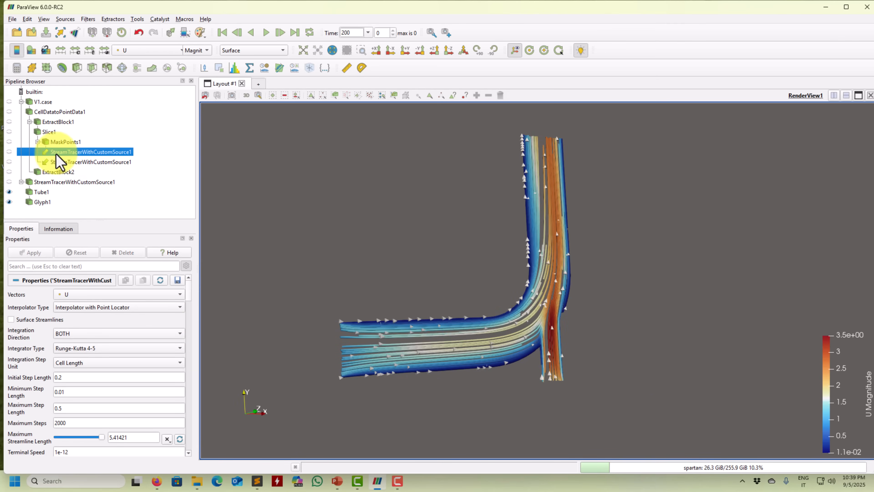
click(37, 321)
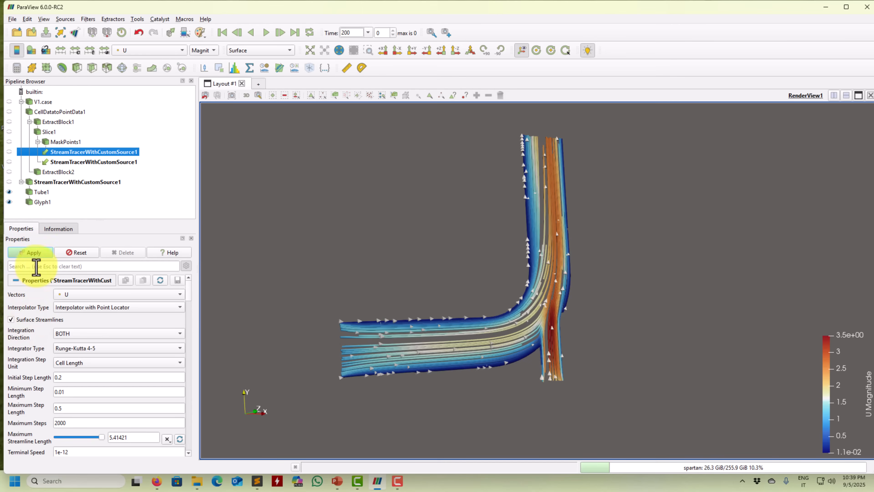
click(41, 251)
drag(537, 319, 544, 368)
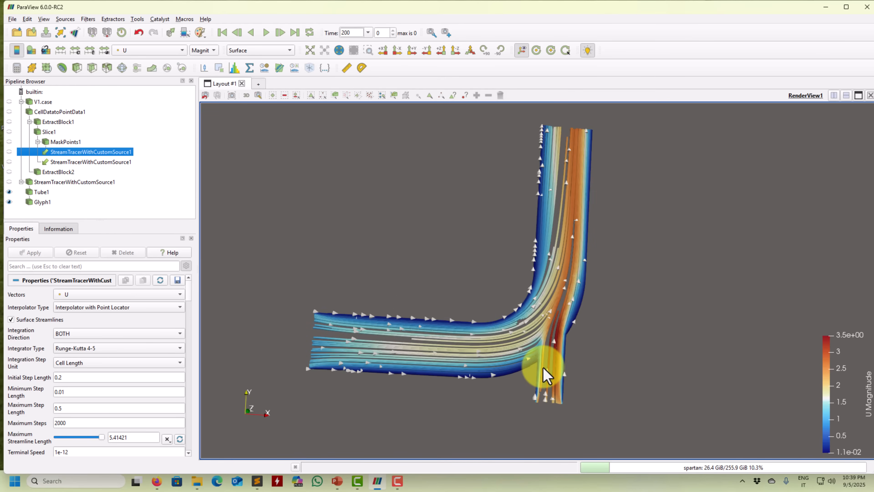
click(335, 481)
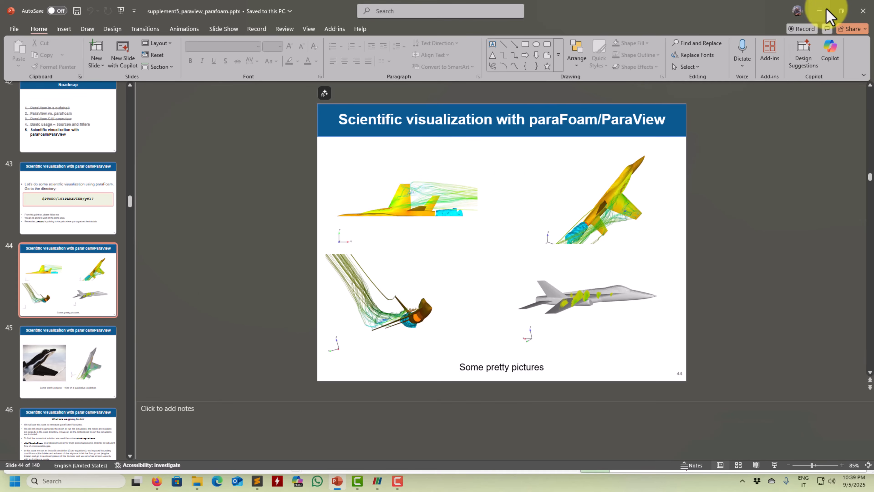
click(818, 11)
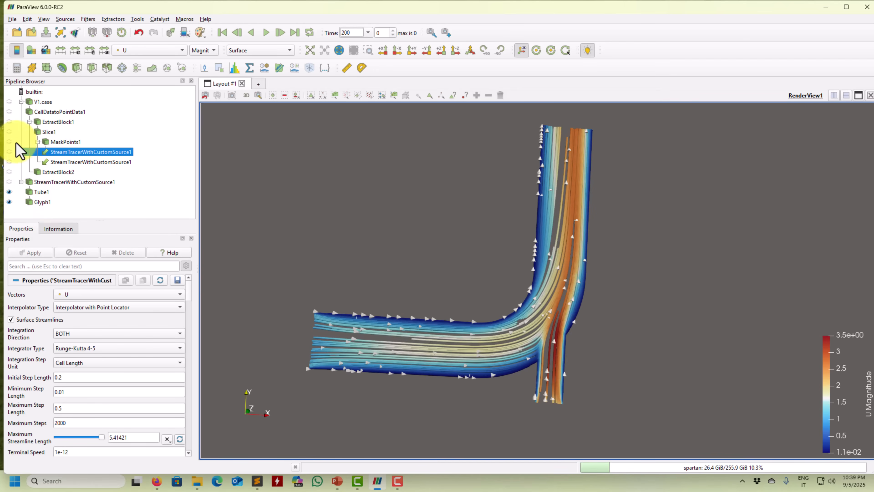
Show Slice1 together with the tubes and glyphs, examine the flow pattern against the slice, and hide the slice again.
click(10, 133)
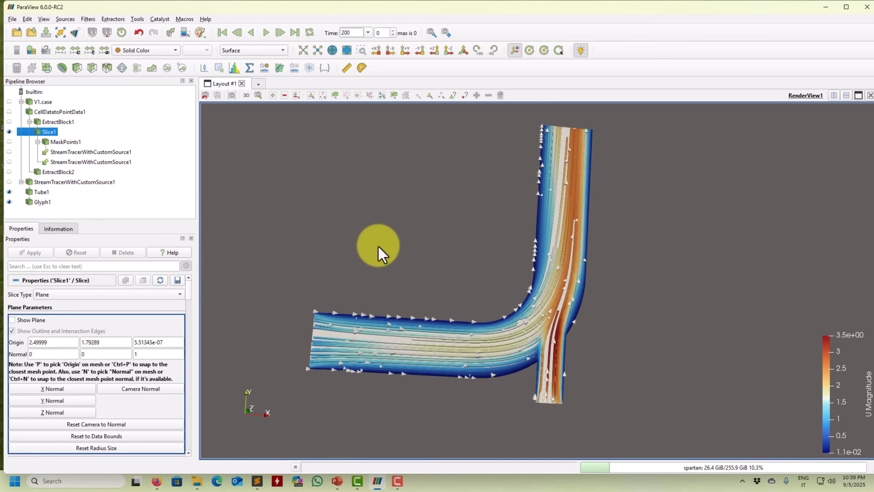
drag(384, 277, 437, 308)
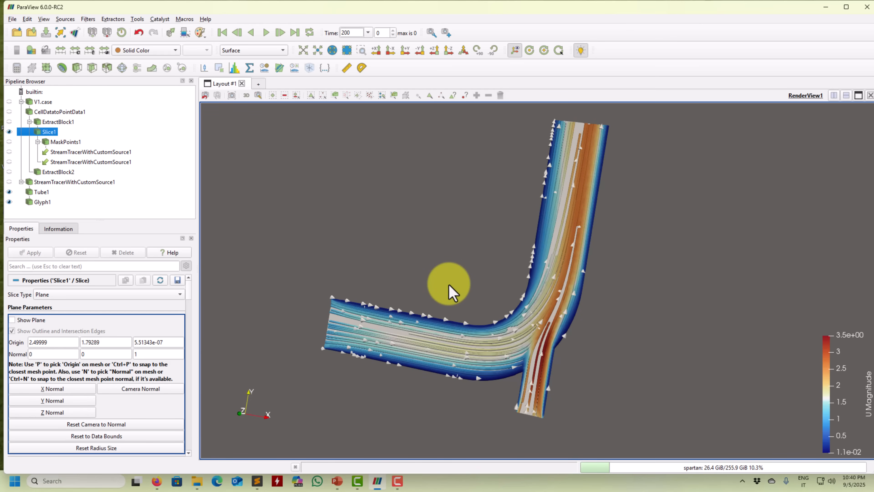
drag(449, 285, 483, 283)
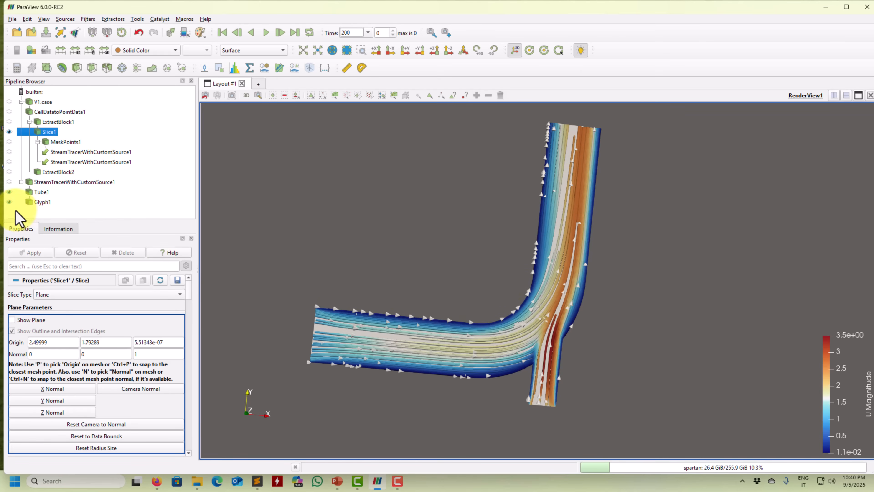
click(8, 132)
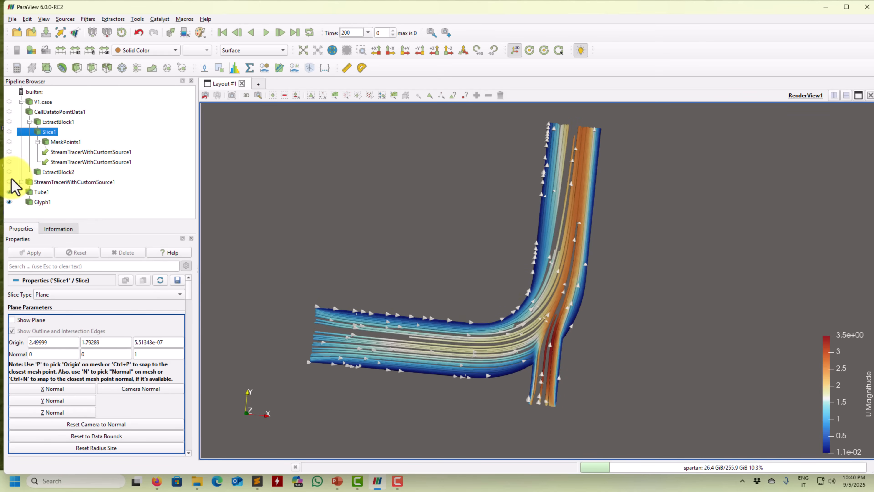
Show the pipe walls of ExtractBlock2 around the streamlines and examine the geometry from several angles.
click(9, 172)
drag(361, 254, 570, 135)
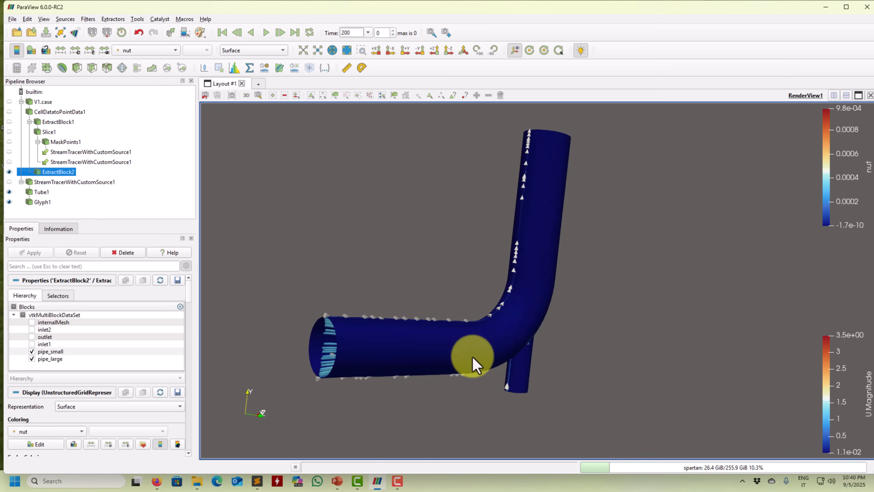
drag(535, 384, 461, 373)
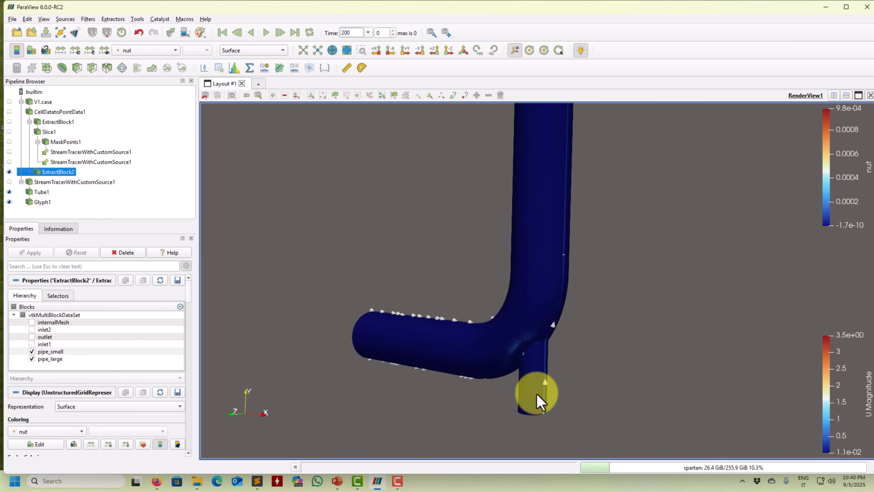
drag(602, 380, 716, 367)
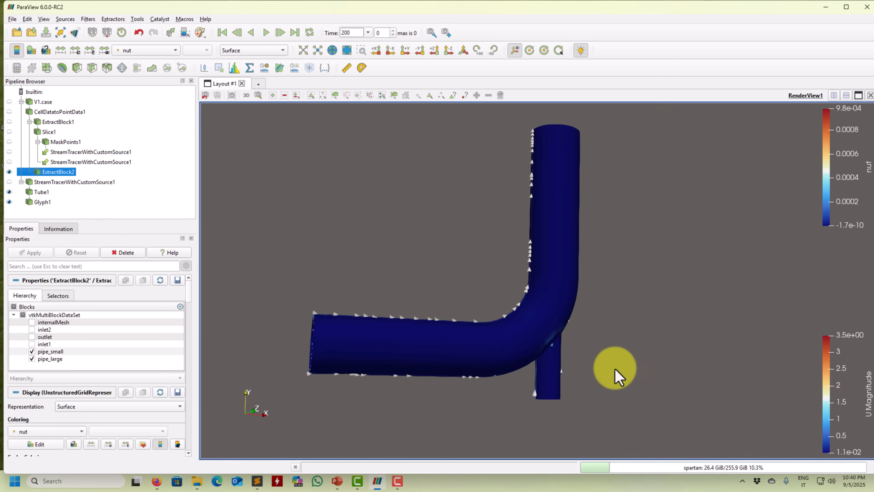